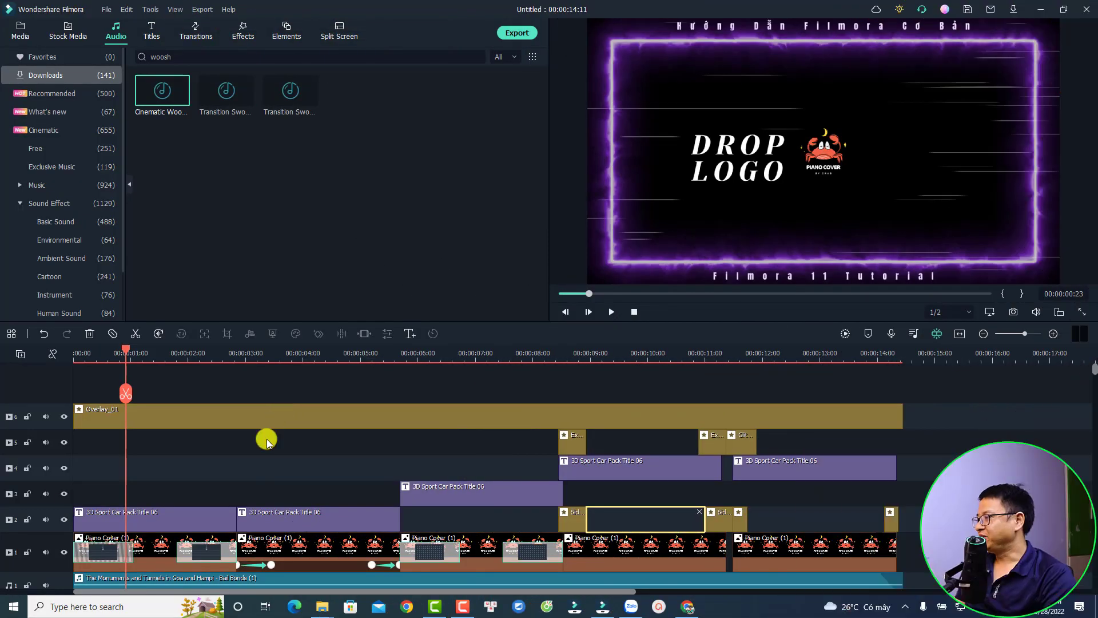
- Select every clip on the timeline with Ctrl+A and delete them all
click(829, 353)
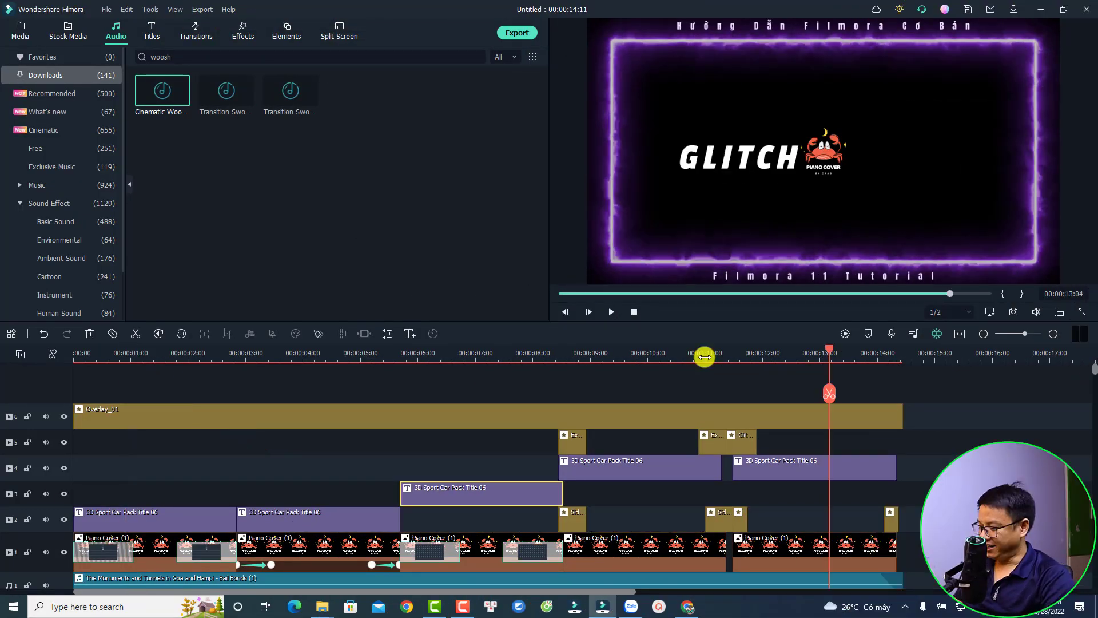
key(ctrl+a)
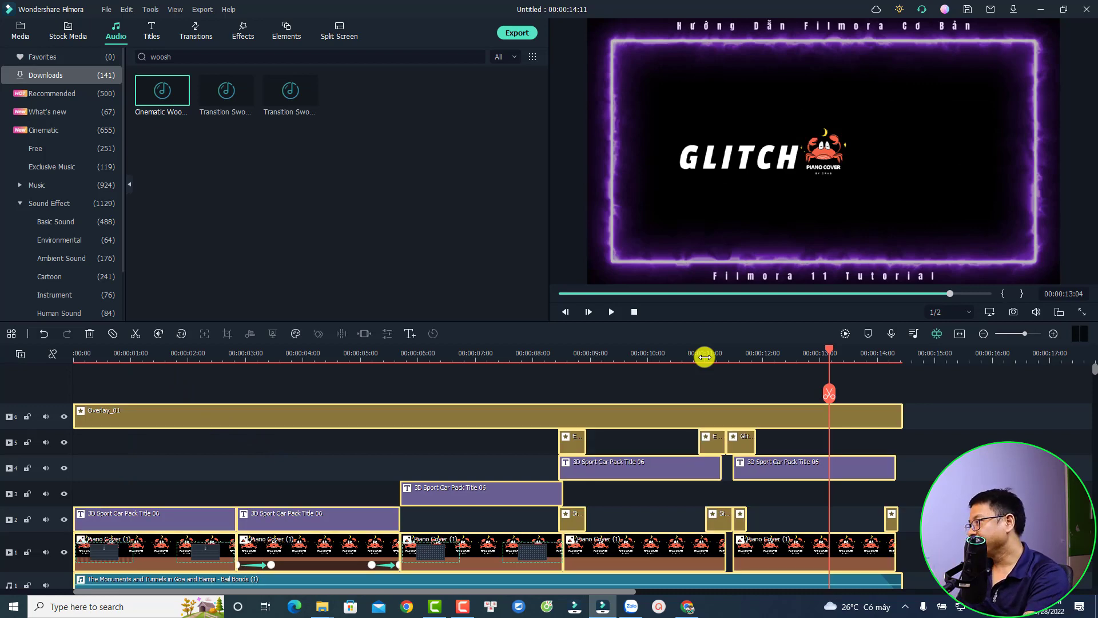
key(Delete)
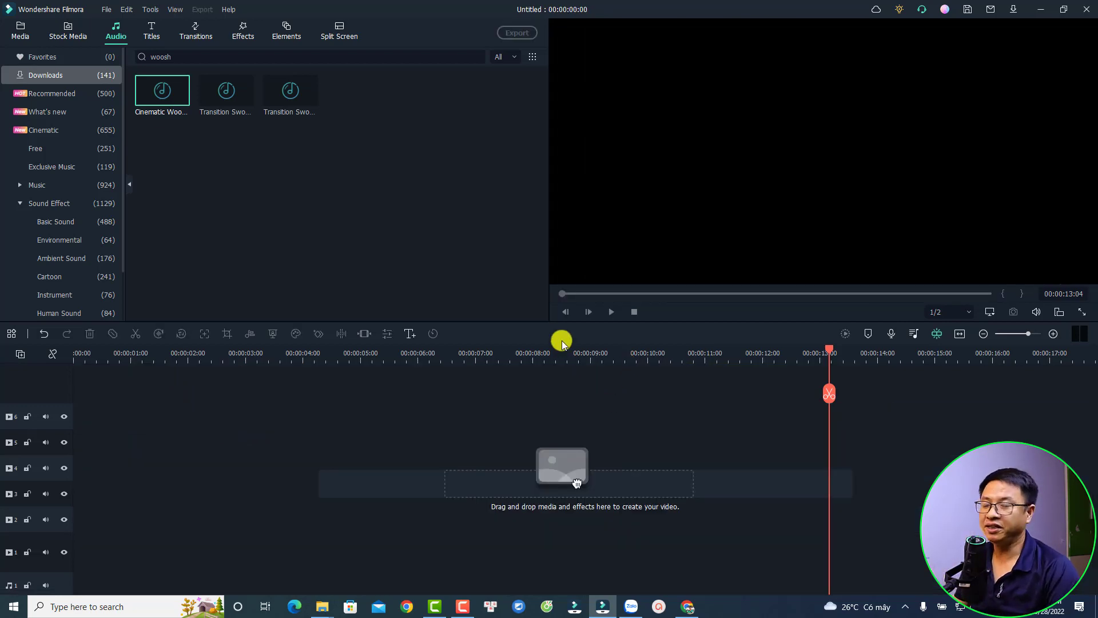
- Put Piano Cover (1) from Media on the first video track and delete the empty tracks
click(20, 28)
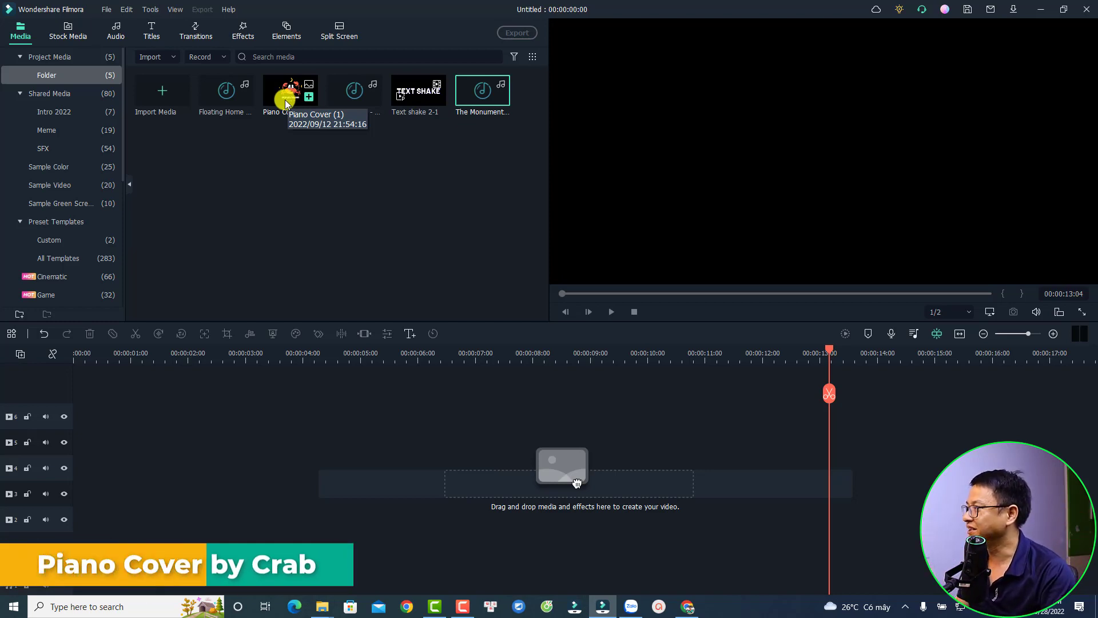
drag(285, 100, 53, 486)
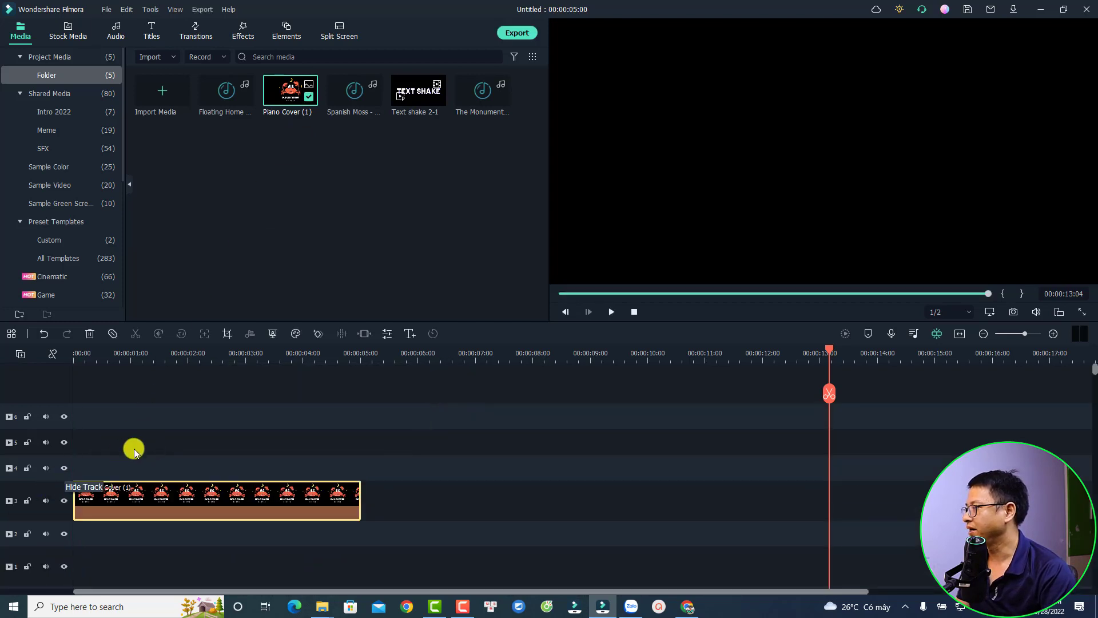
right_click(54, 485)
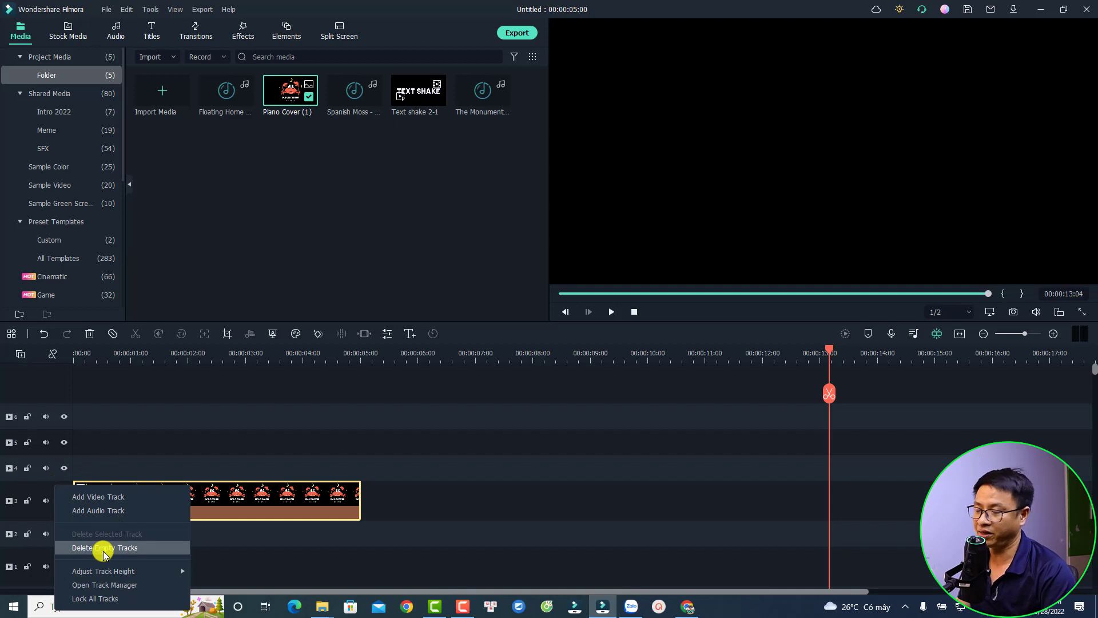
click(103, 551)
- Play the preview from the start of the timeline
click(77, 360)
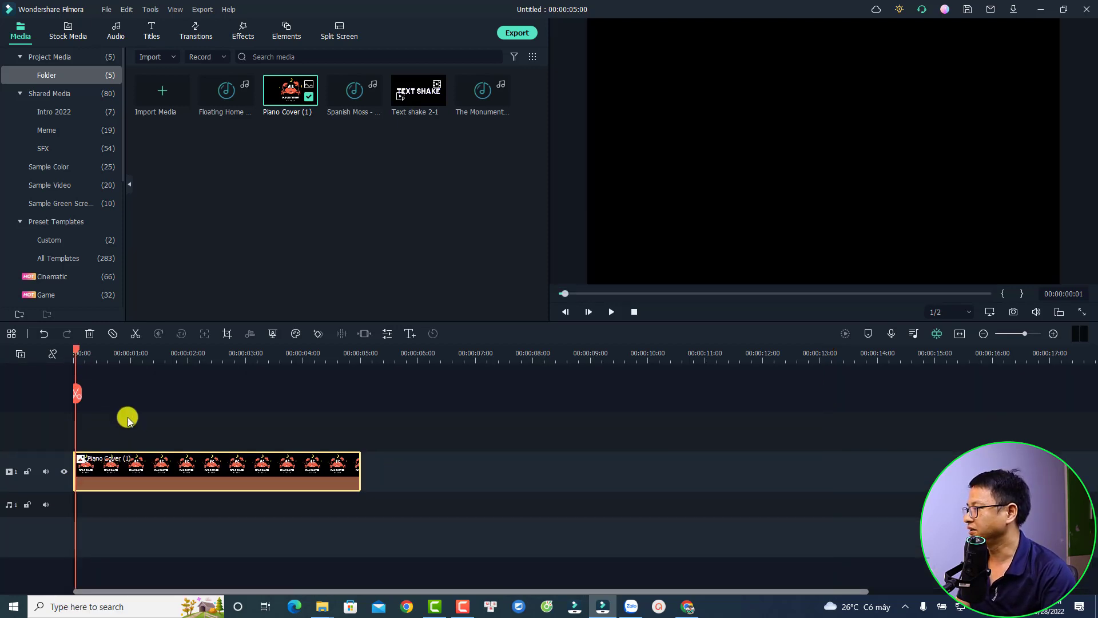
key(space)
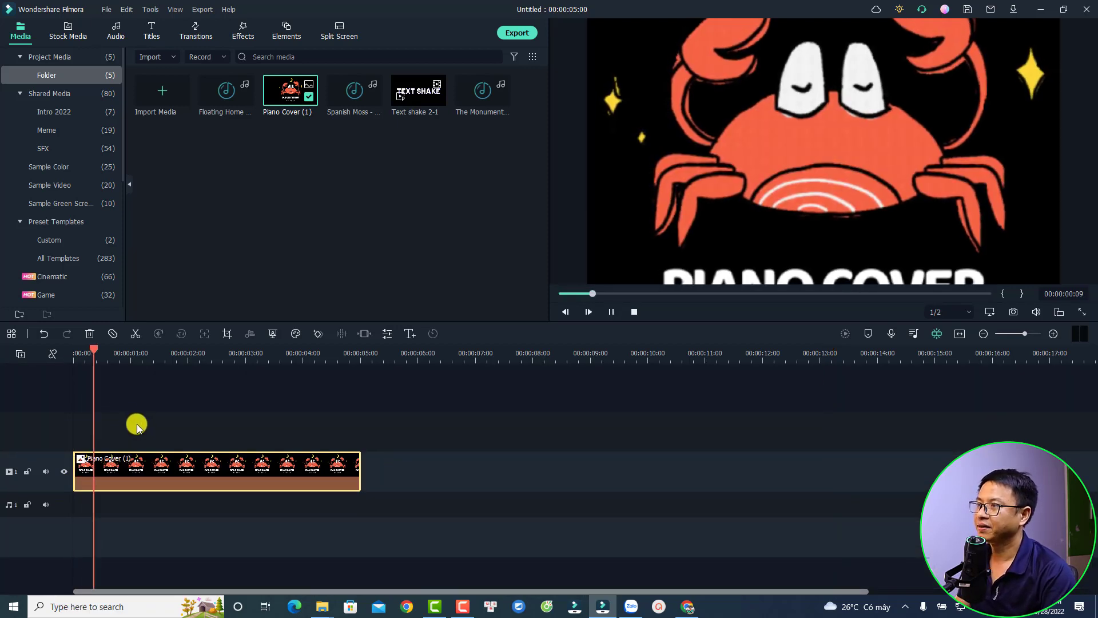
key(space)
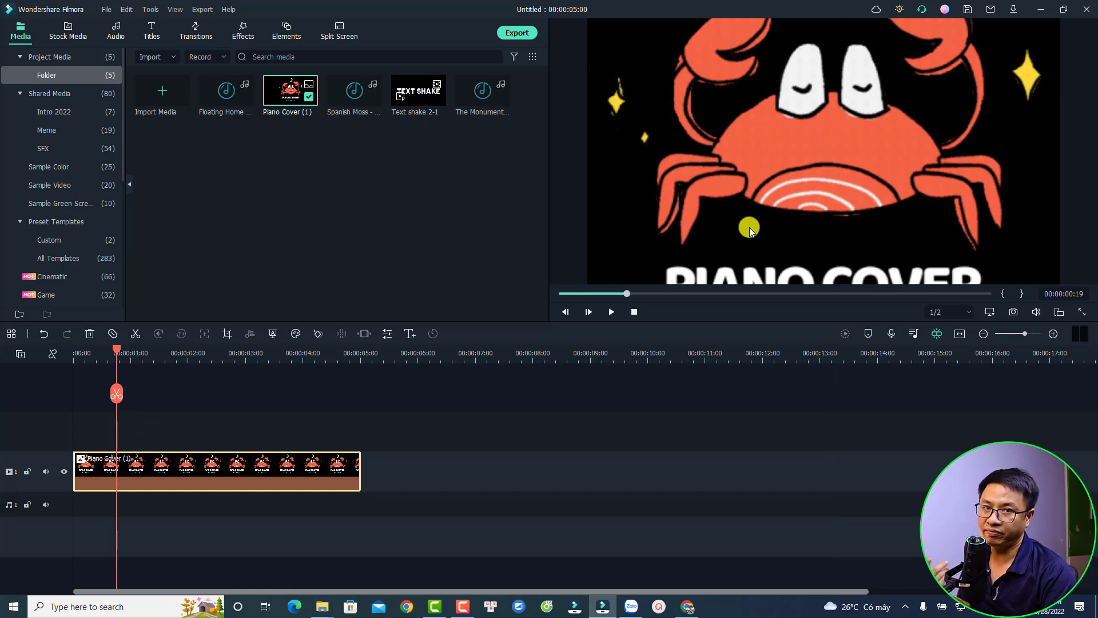
- Widen the clip's crop box to 430x428 to include the moon and text
click(226, 335)
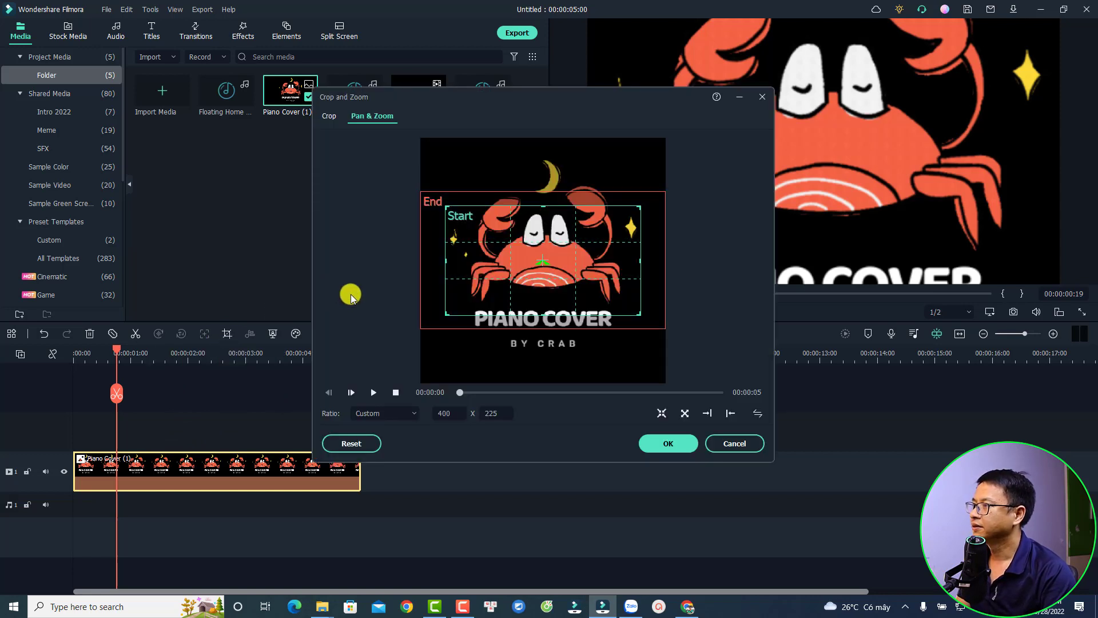
click(331, 117)
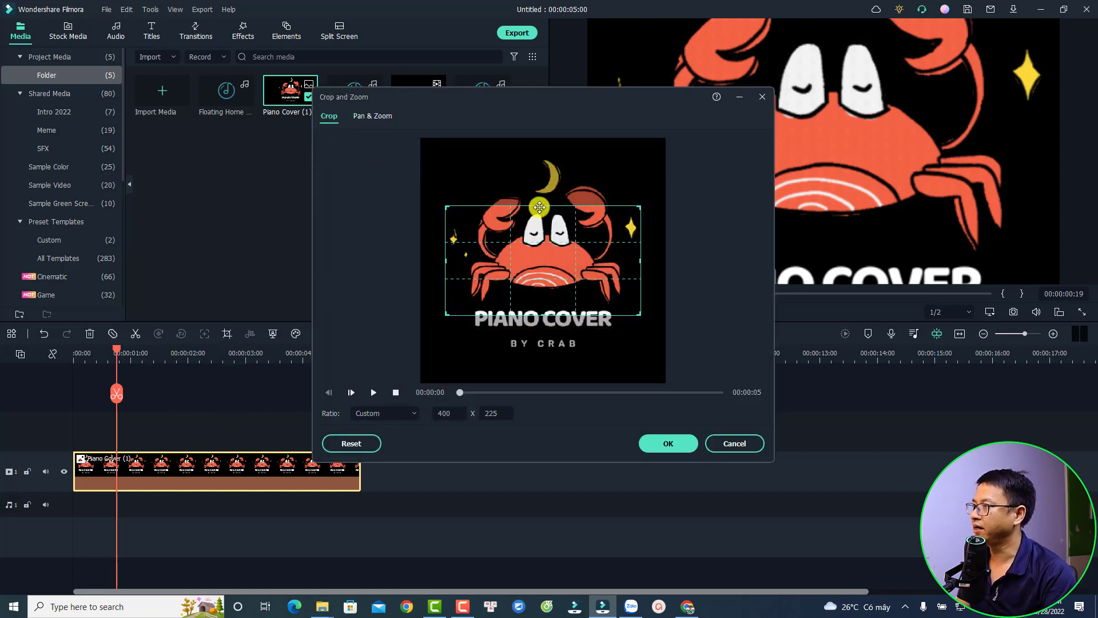
drag(542, 206, 542, 156)
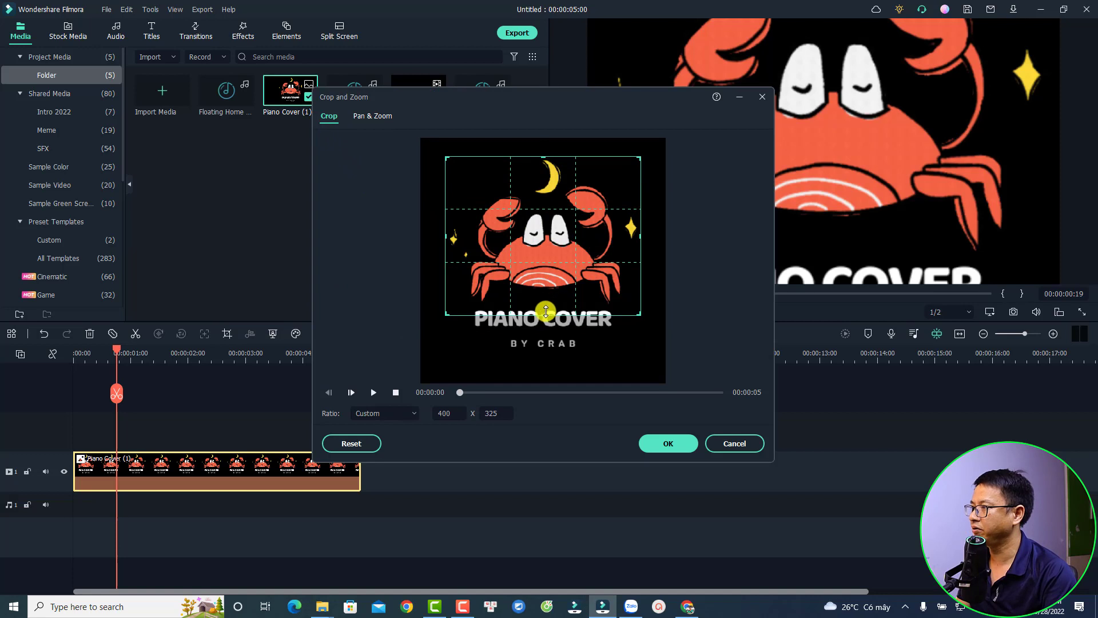
drag(542, 314, 544, 365)
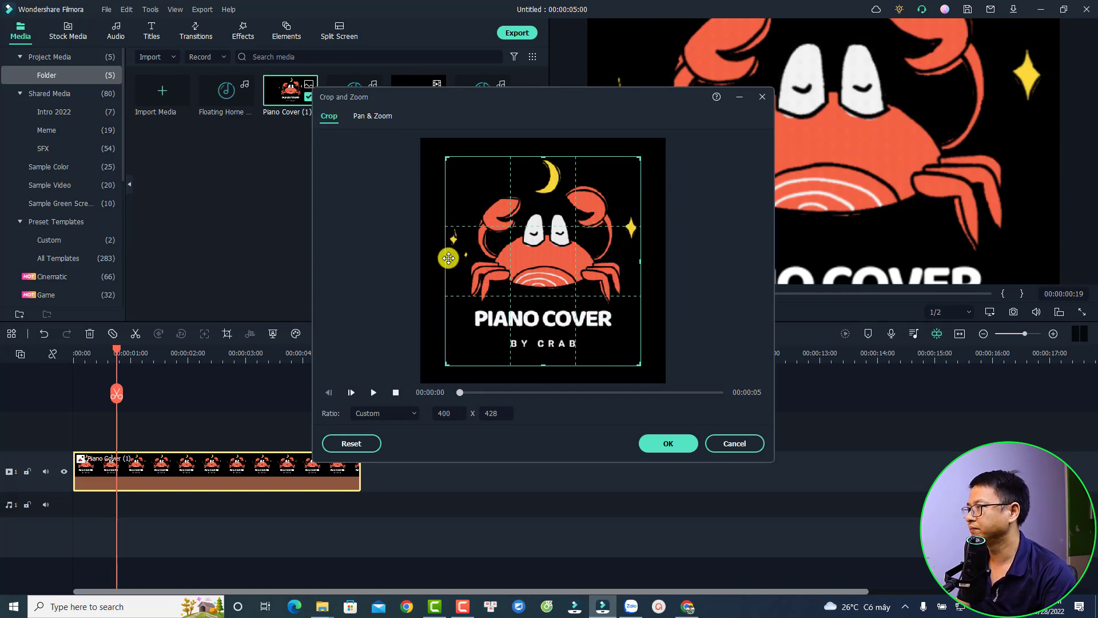
drag(444, 262, 438, 262)
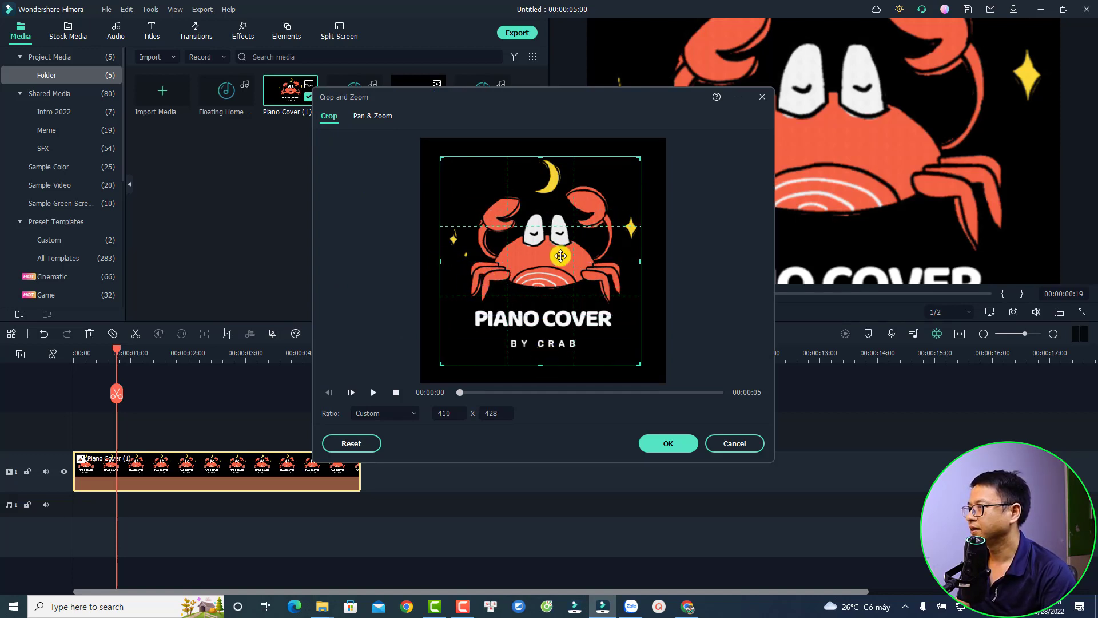
drag(640, 261, 651, 266)
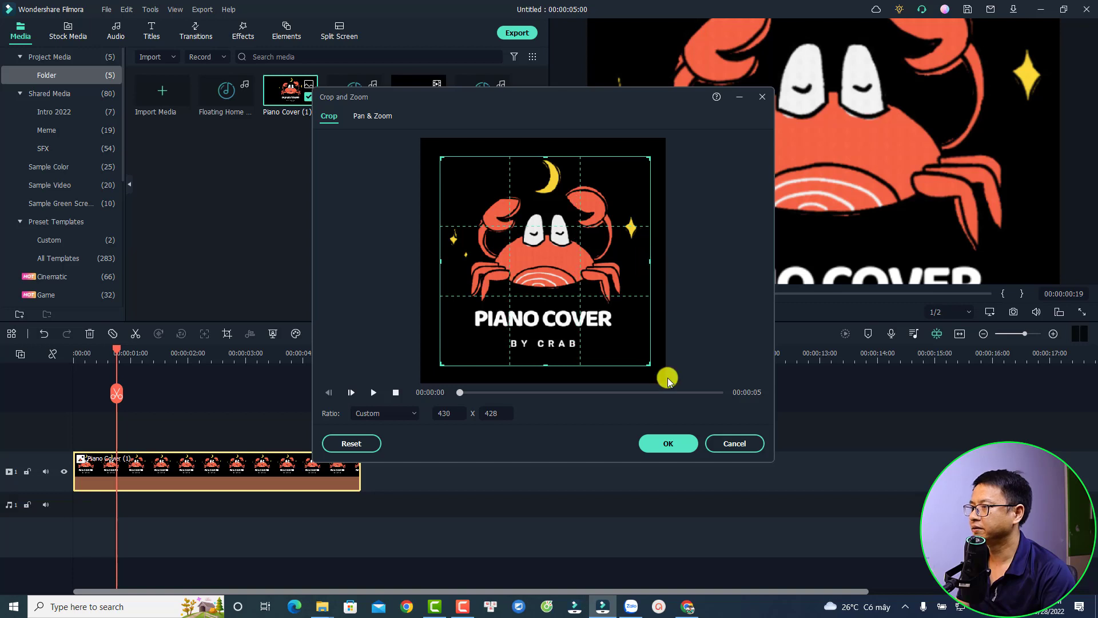
click(665, 444)
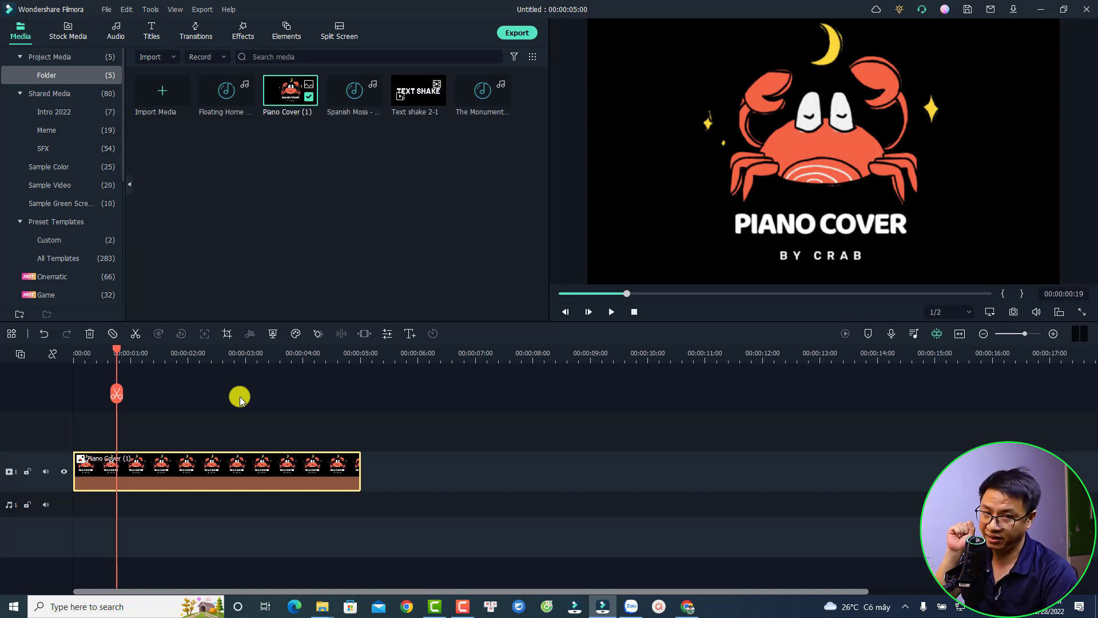
- Scale the crab logo down, centre it in the frame, and return the playhead to 0
click(785, 183)
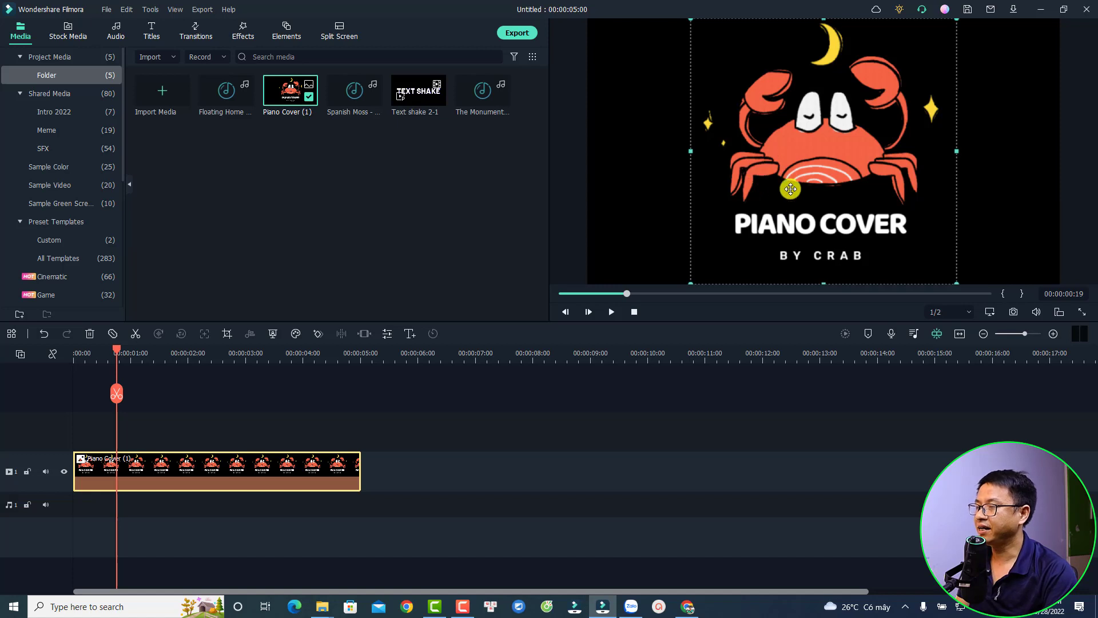
drag(957, 20, 744, 231)
drag(711, 263, 818, 157)
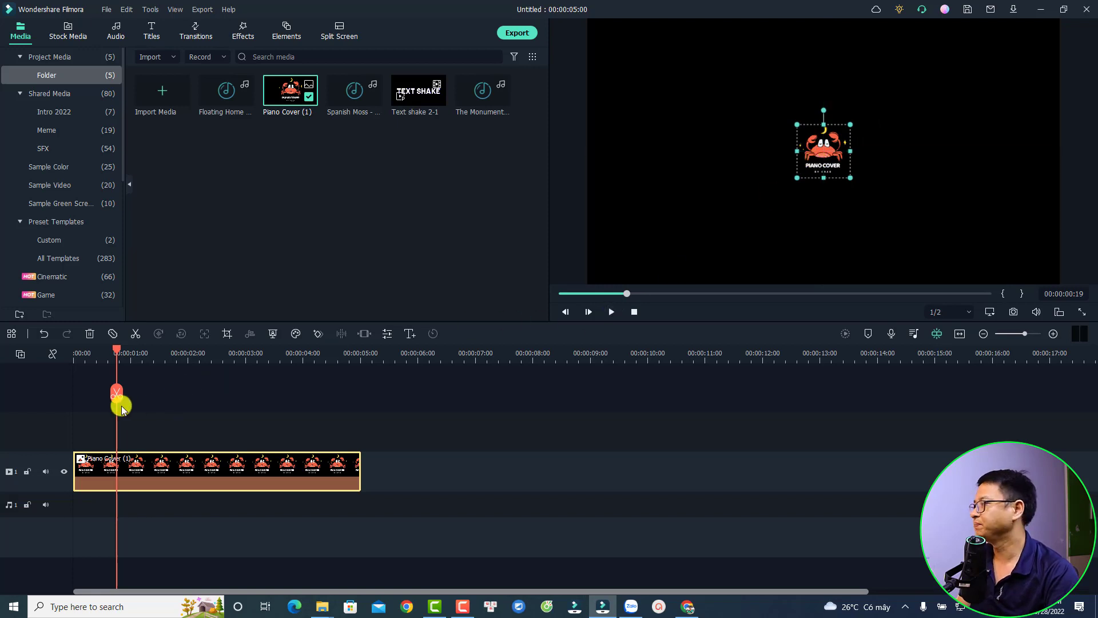
drag(113, 351, 81, 360)
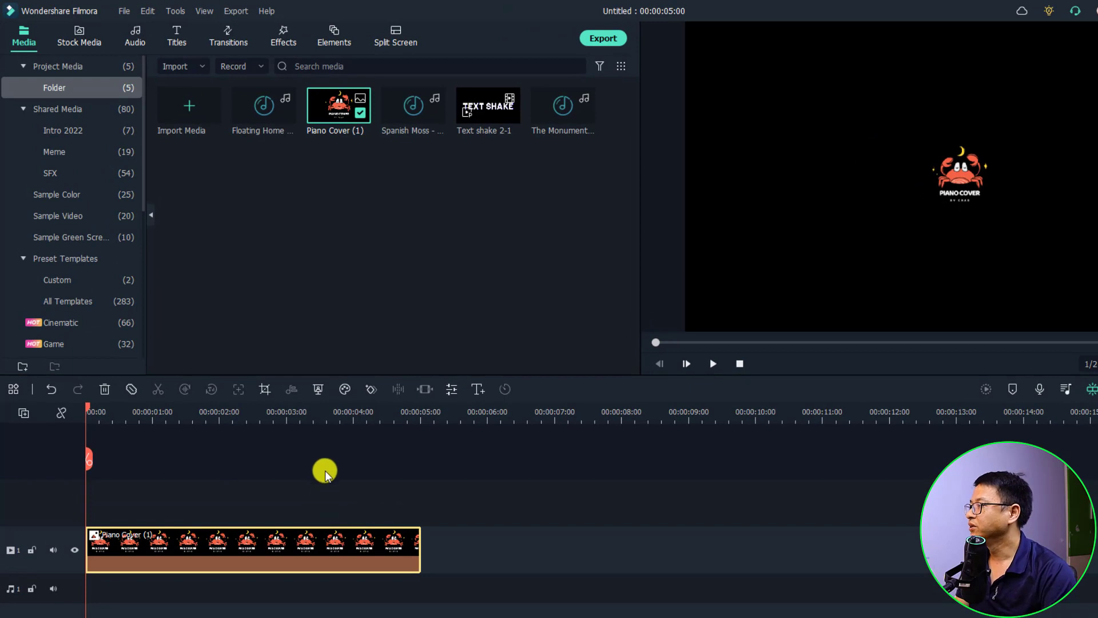
click(233, 44)
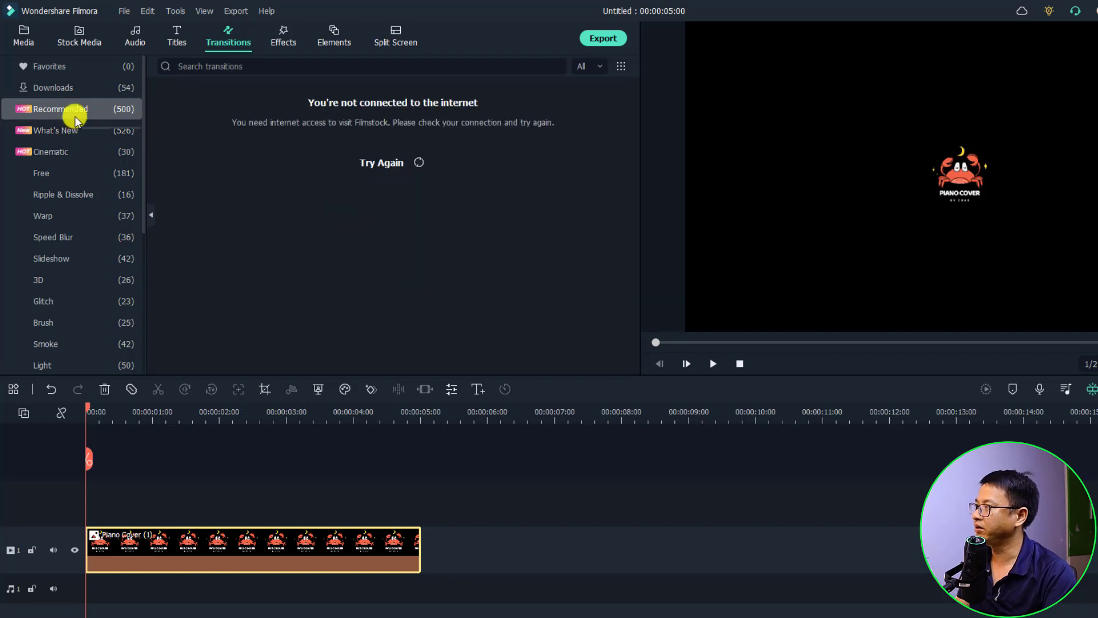
- Search transitions for 'drop' and place Drop at the Piano Cover clip's start and end
click(84, 109)
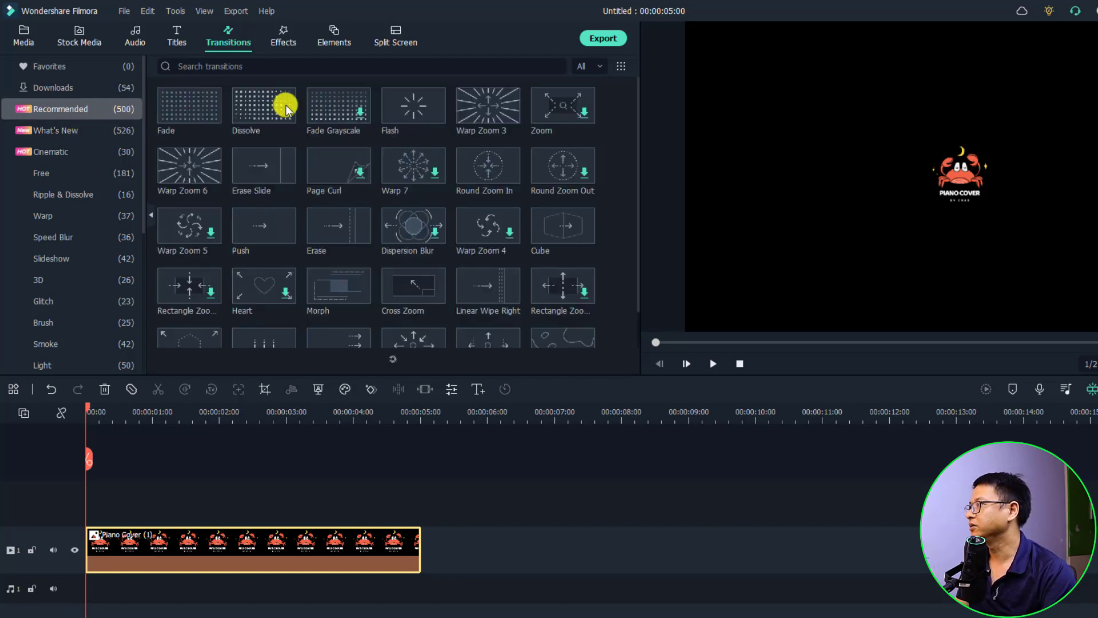
click(263, 73)
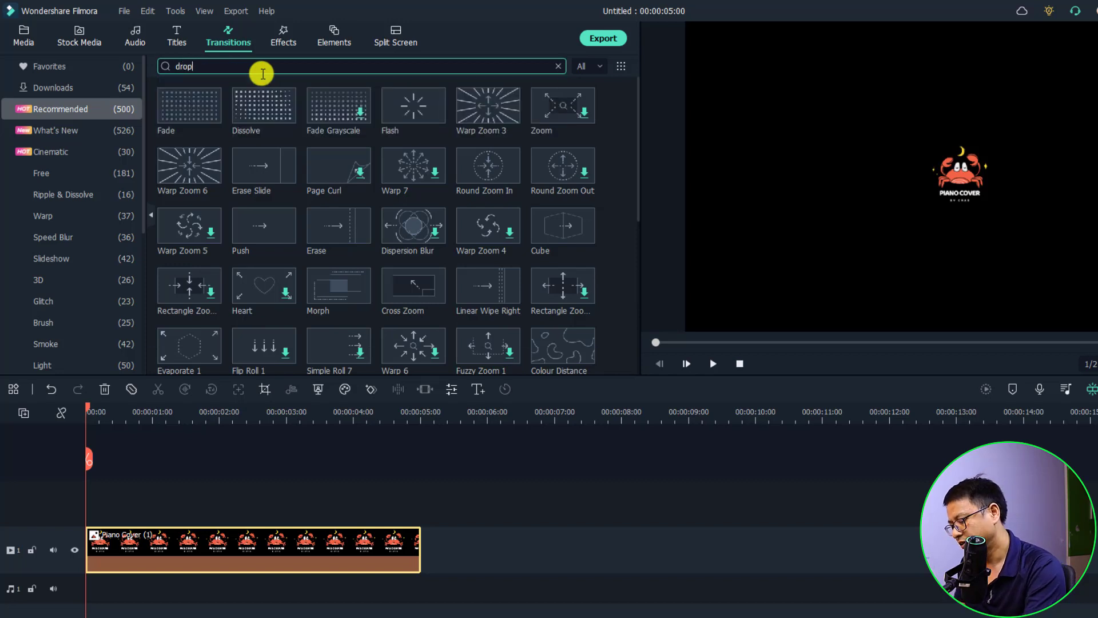
key(Return)
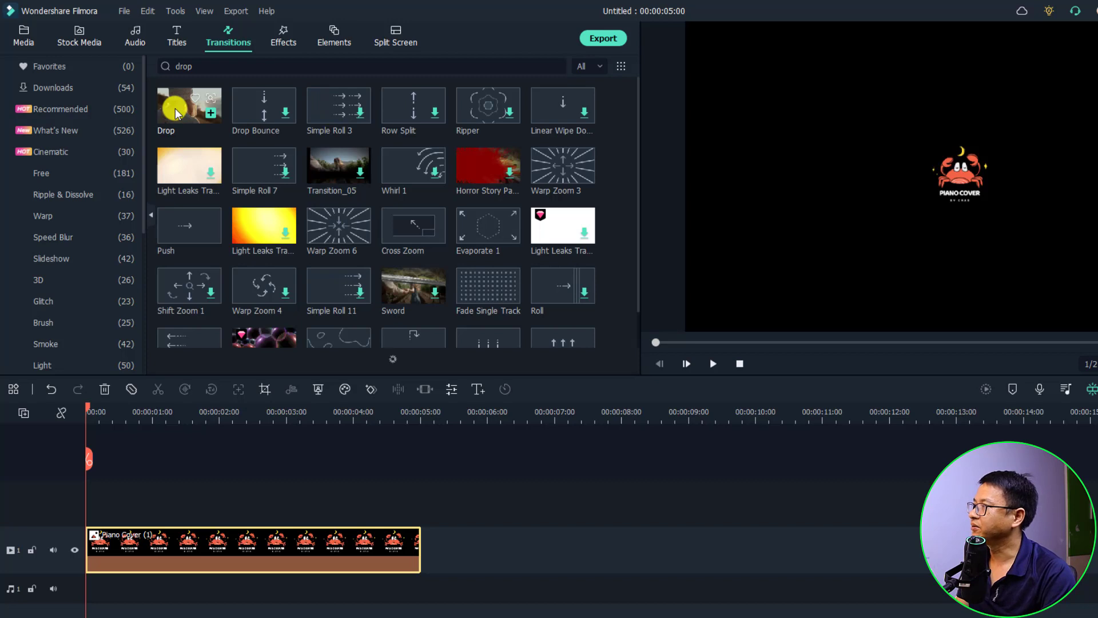
drag(175, 108, 95, 523)
drag(189, 100, 380, 582)
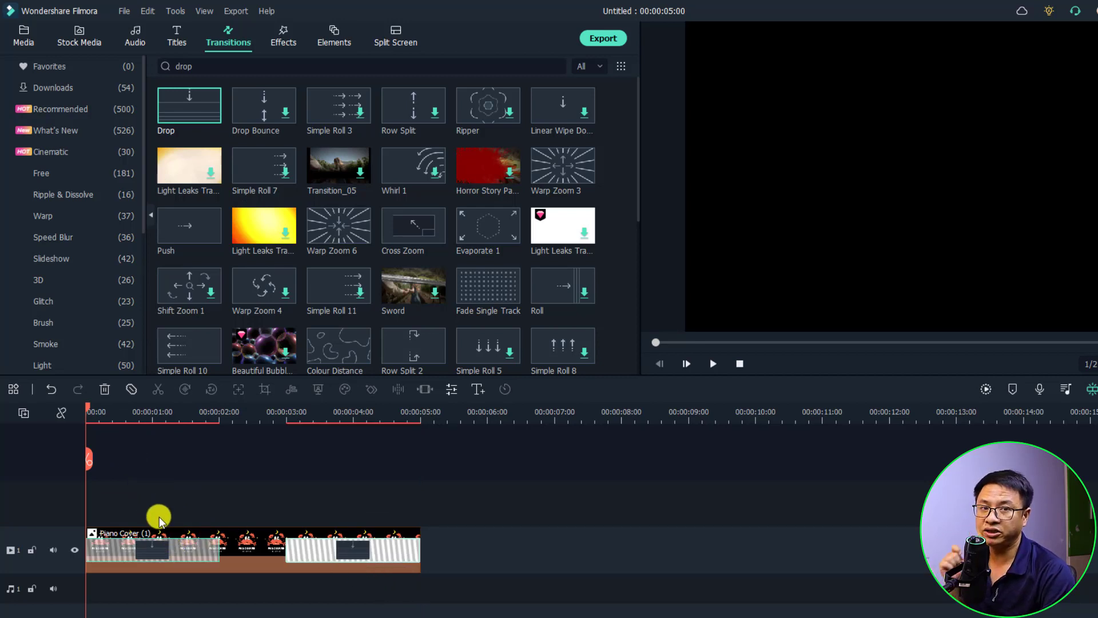
double_click(156, 548)
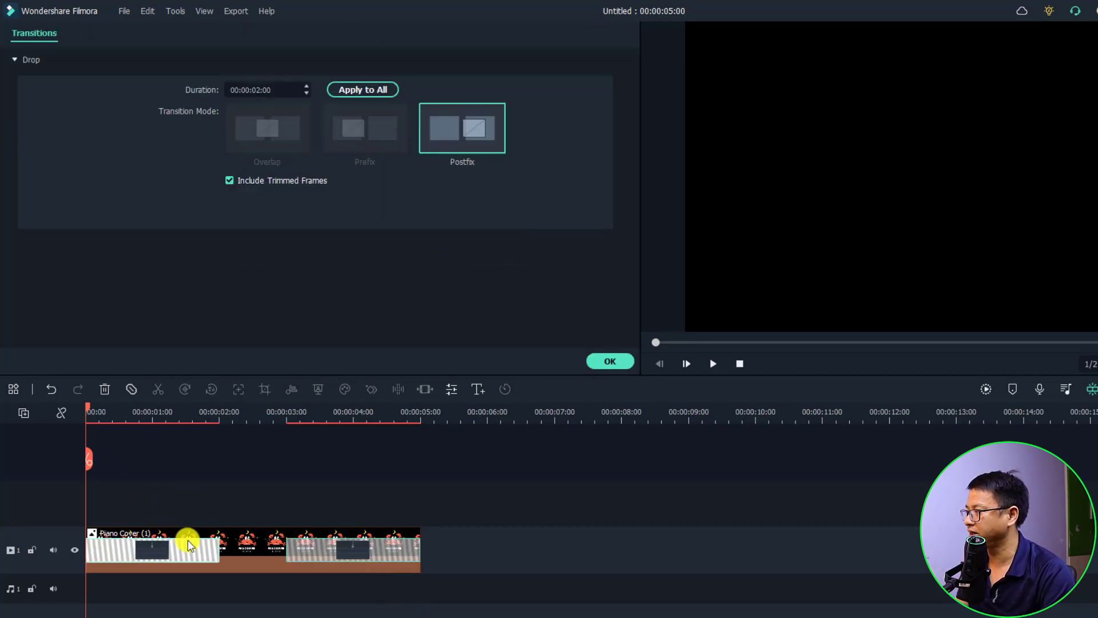
- Set the Drop duration to 00:00:01:00 and apply it to both transitions
click(260, 91)
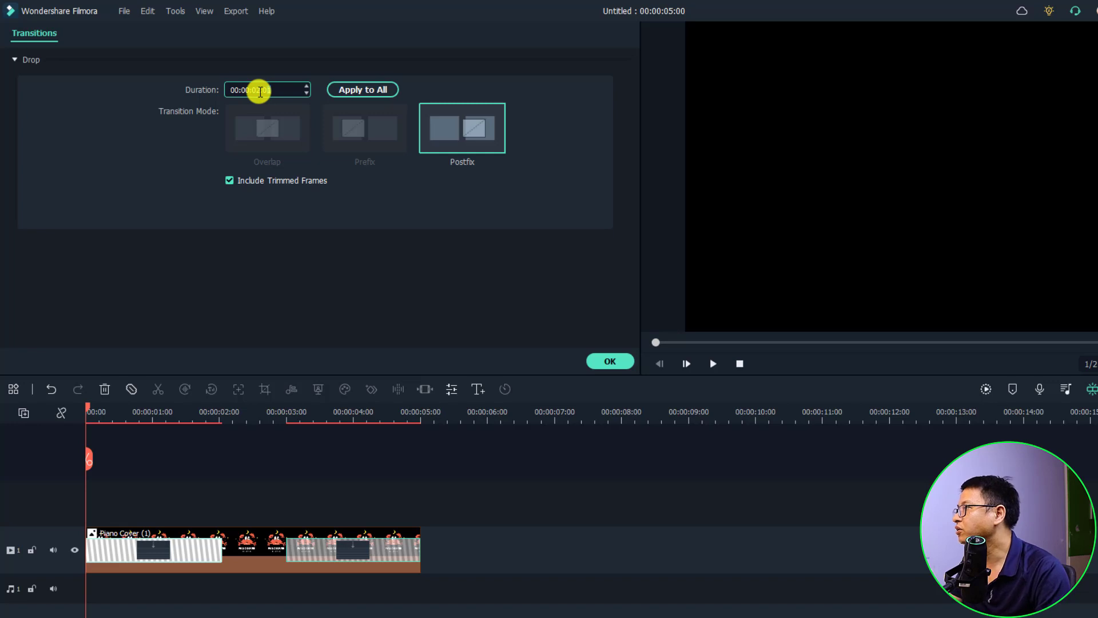
scroll(269, 96, down, 1)
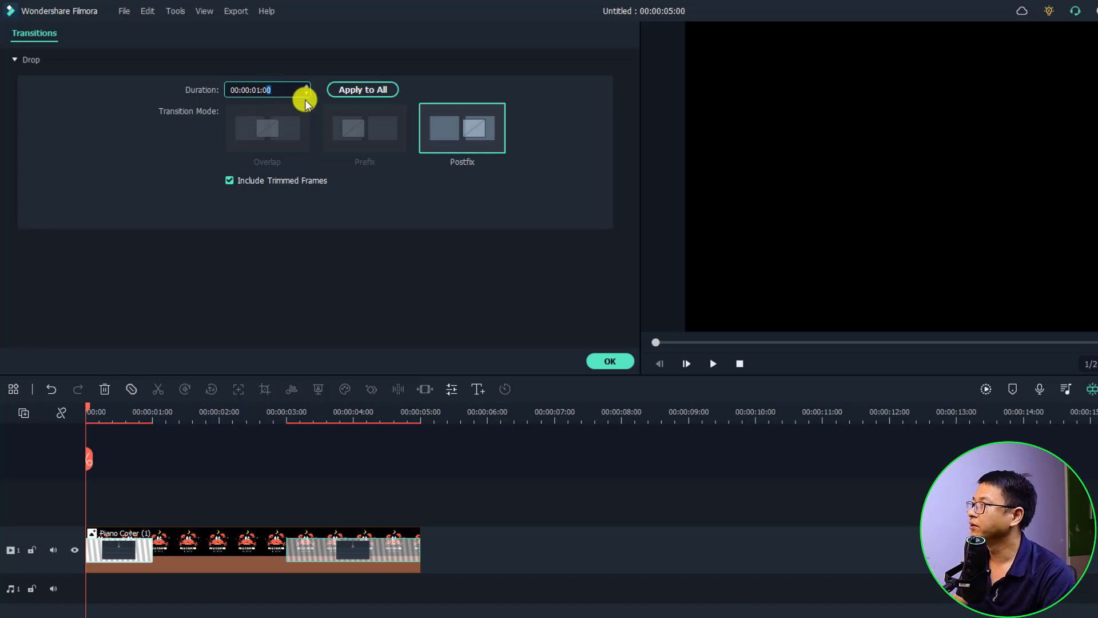
click(355, 89)
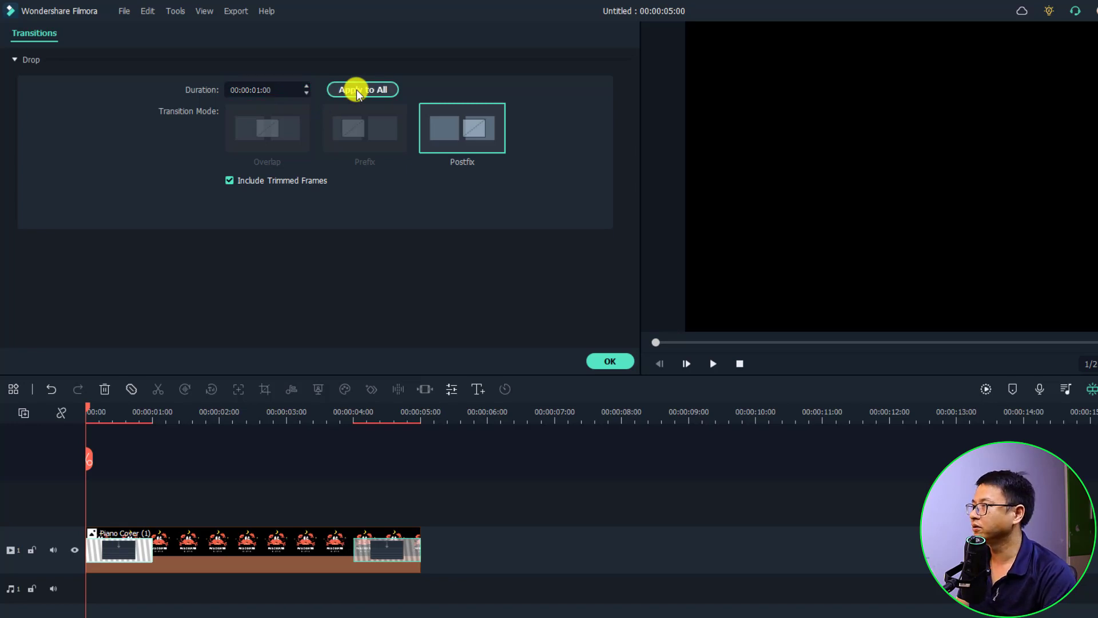
click(610, 361)
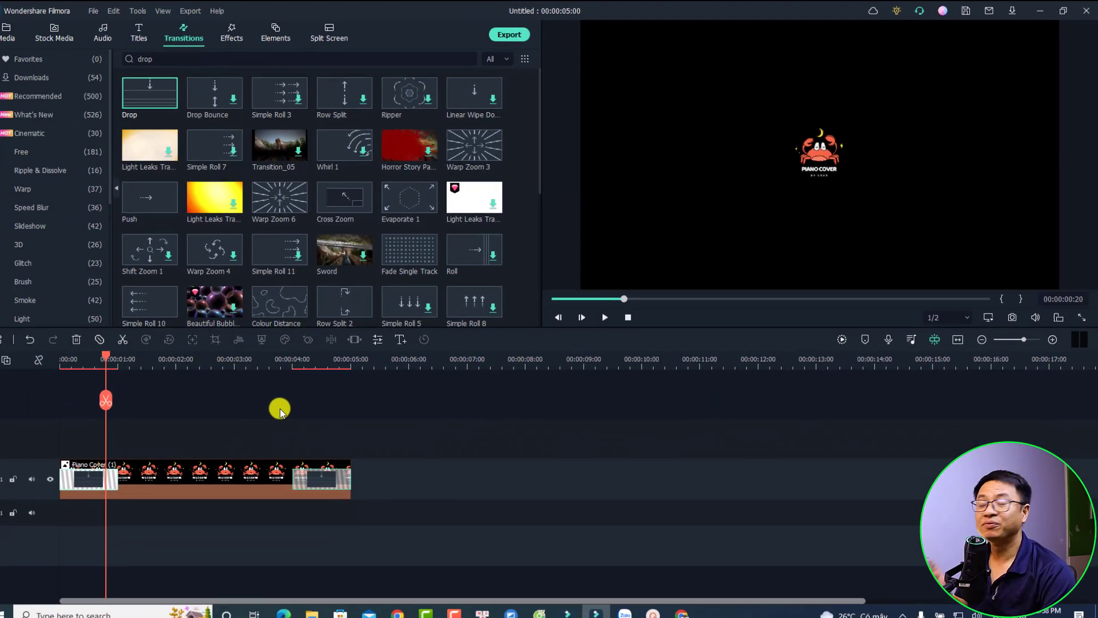
key(space)
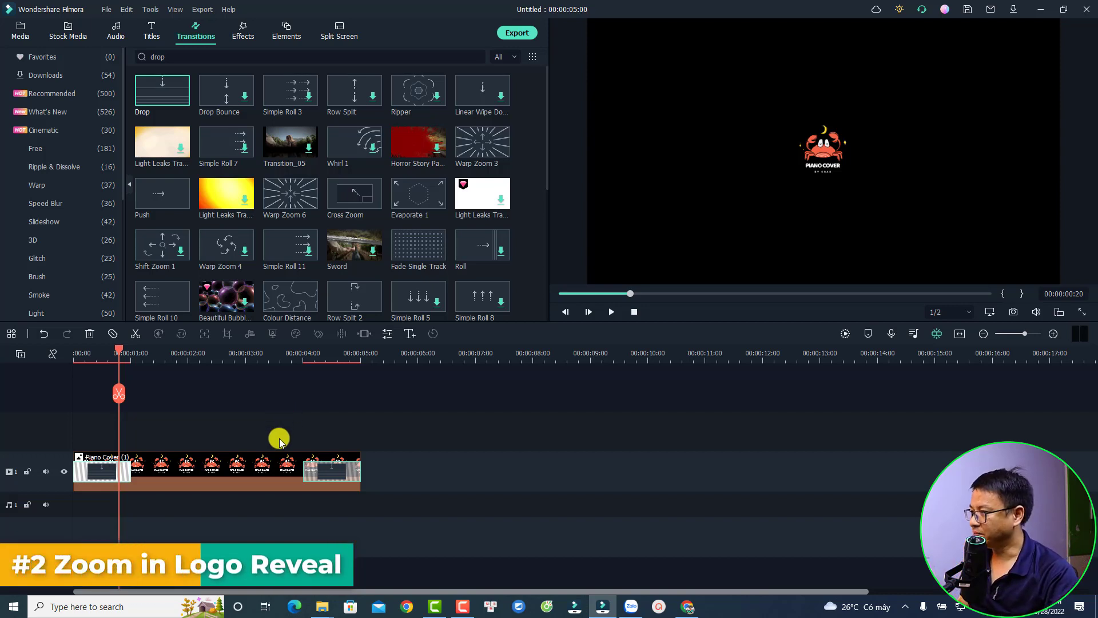
click(271, 460)
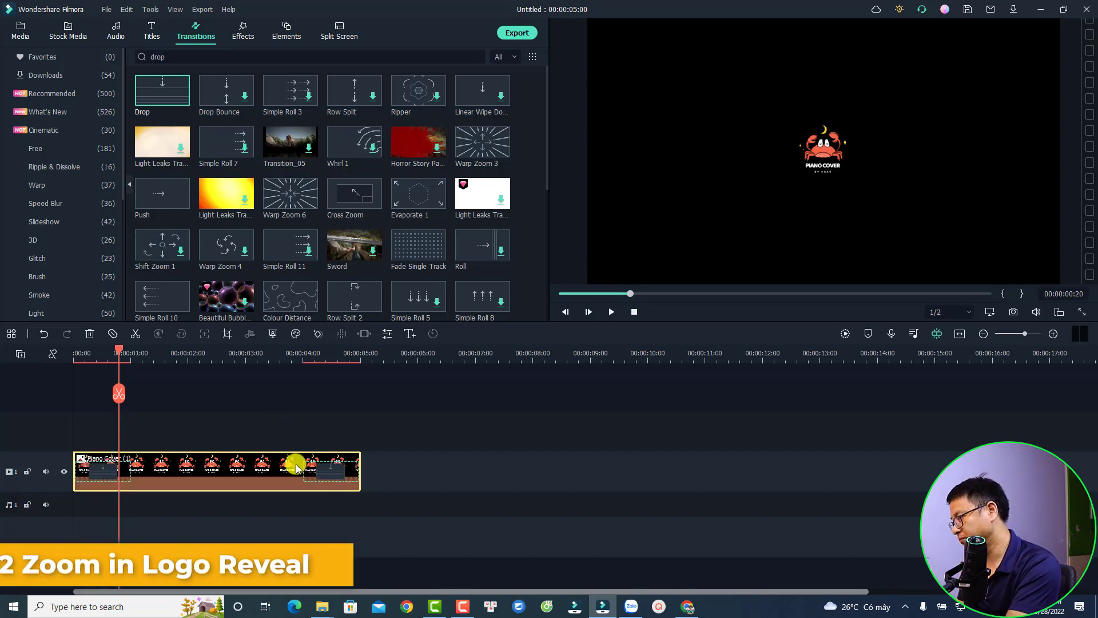
- Undo the last change and paste a copy of the logo clip at 5 seconds
key(ctrl+z)
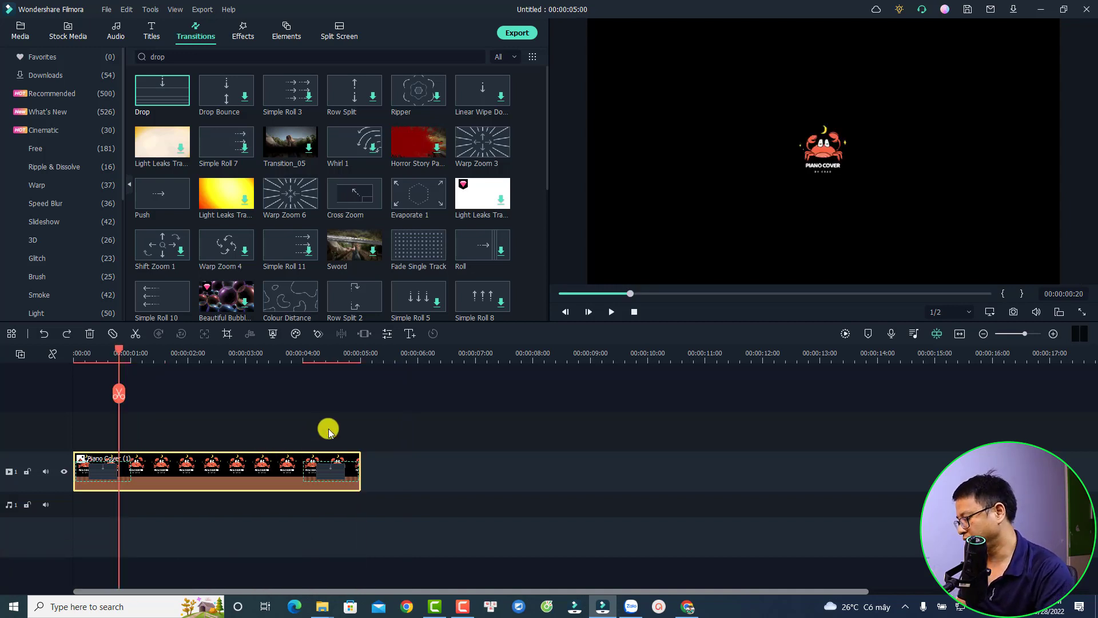
key(End)
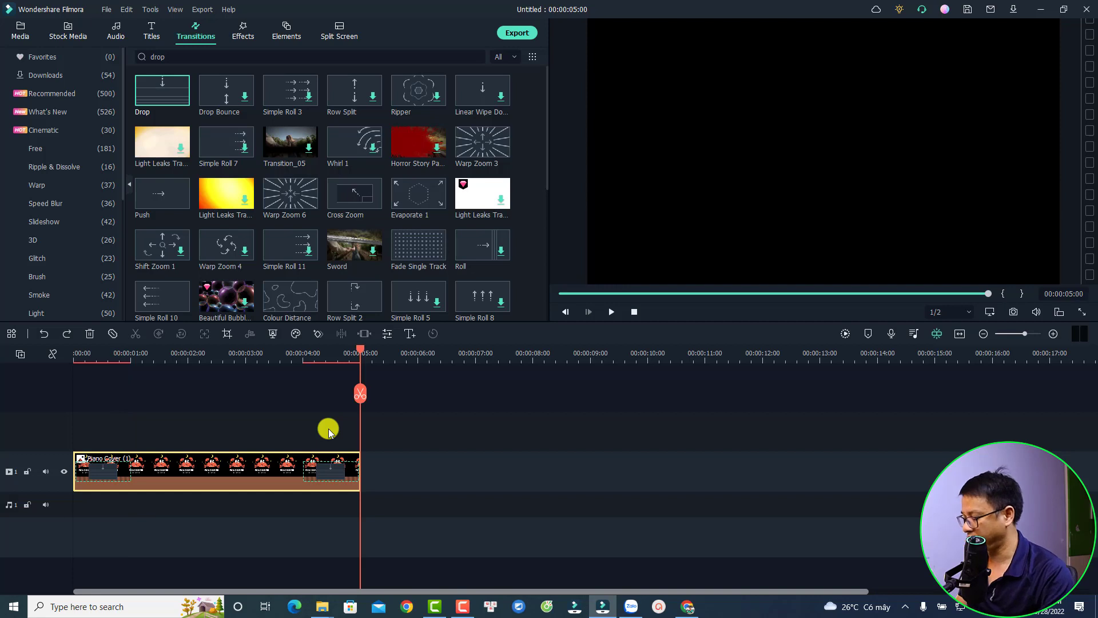
key(ctrl+v)
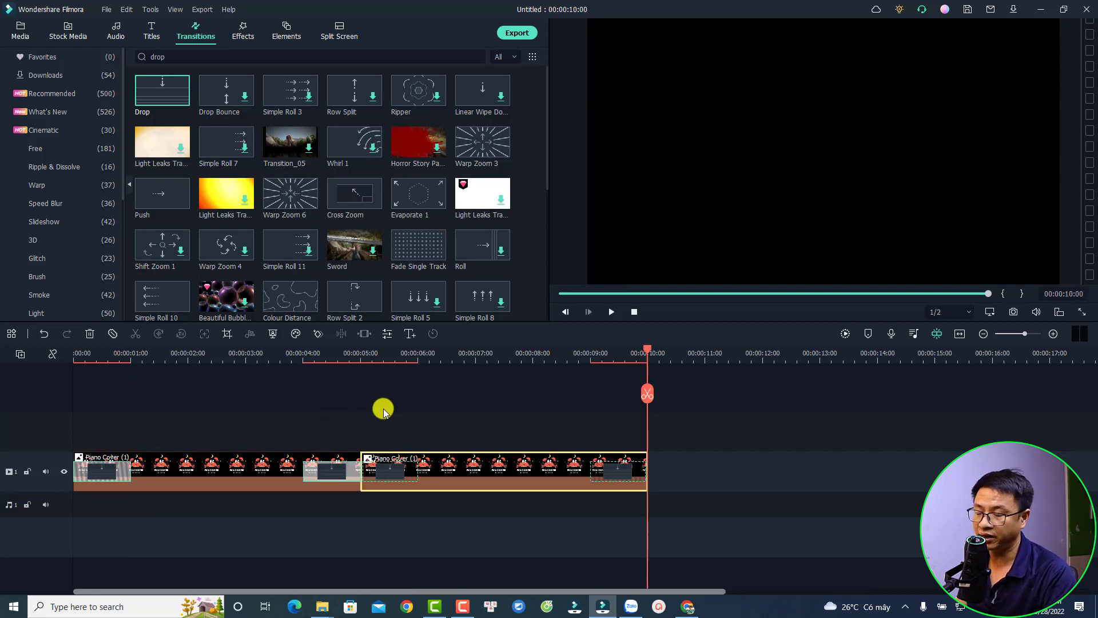
- Delete both Drop transitions from the copied clip and select the copy
click(392, 470)
key(Delete)
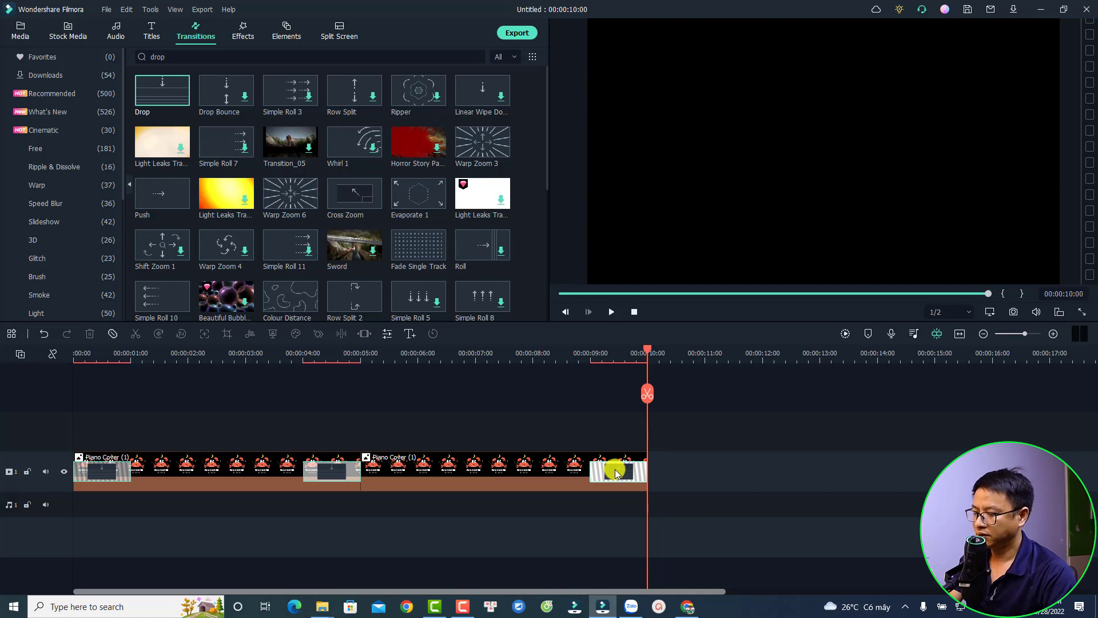
key(Delete)
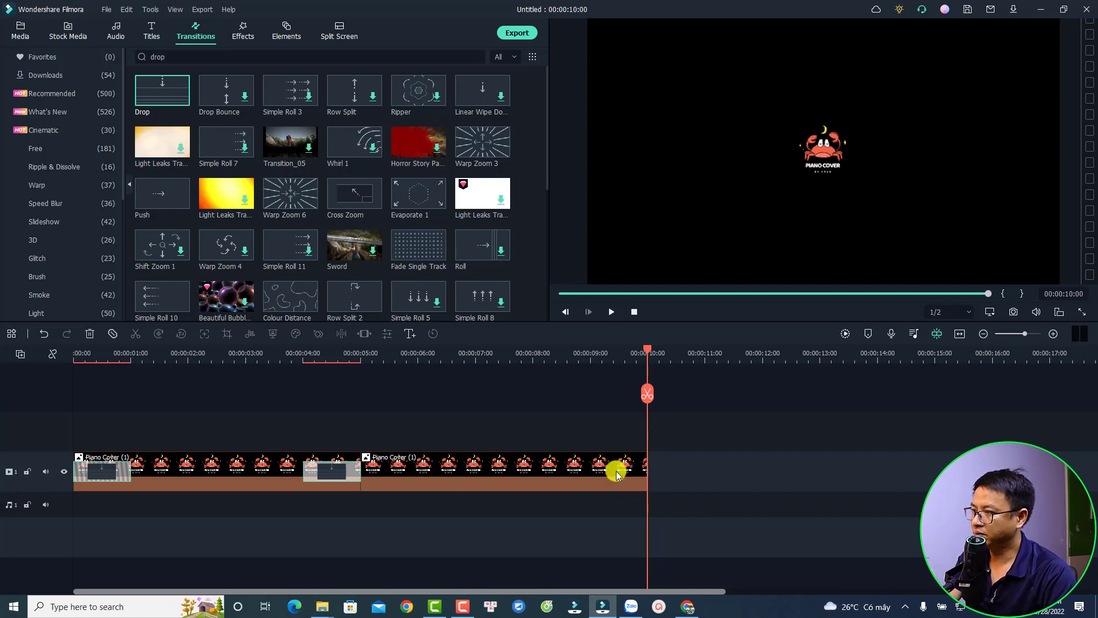
click(508, 475)
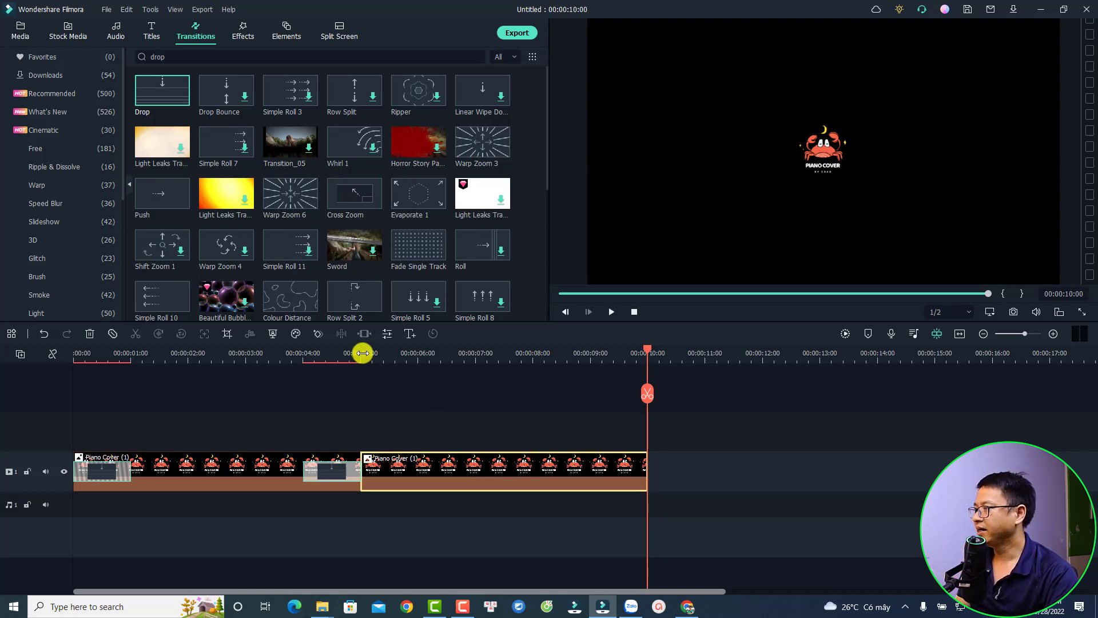
click(319, 334)
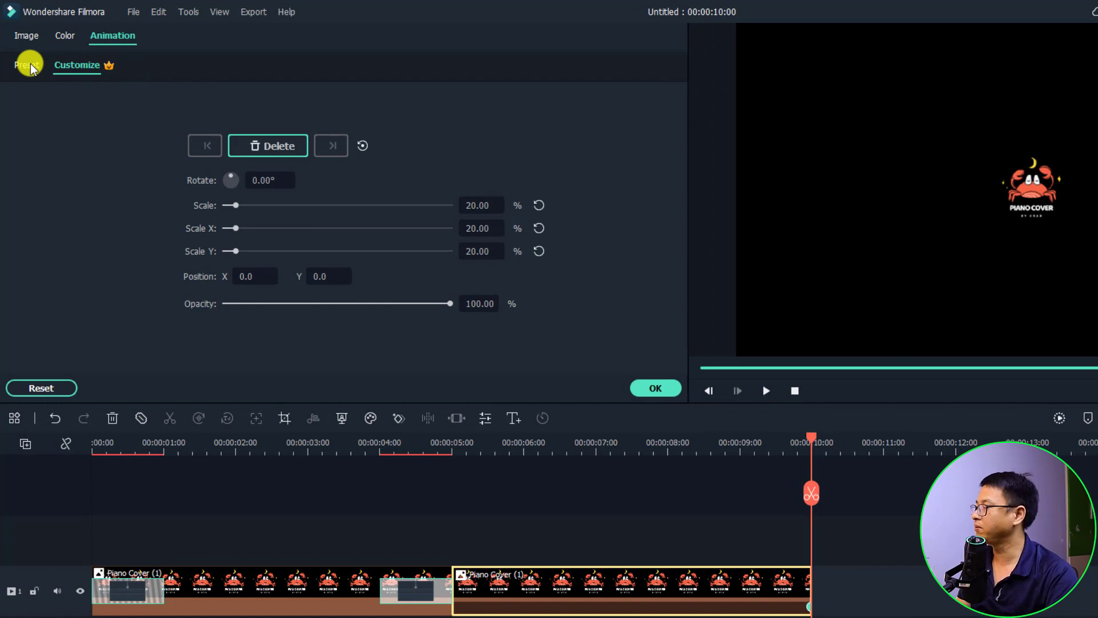
- Apply the Zoom In preset to the second clip, shorten it, and preview it
click(30, 68)
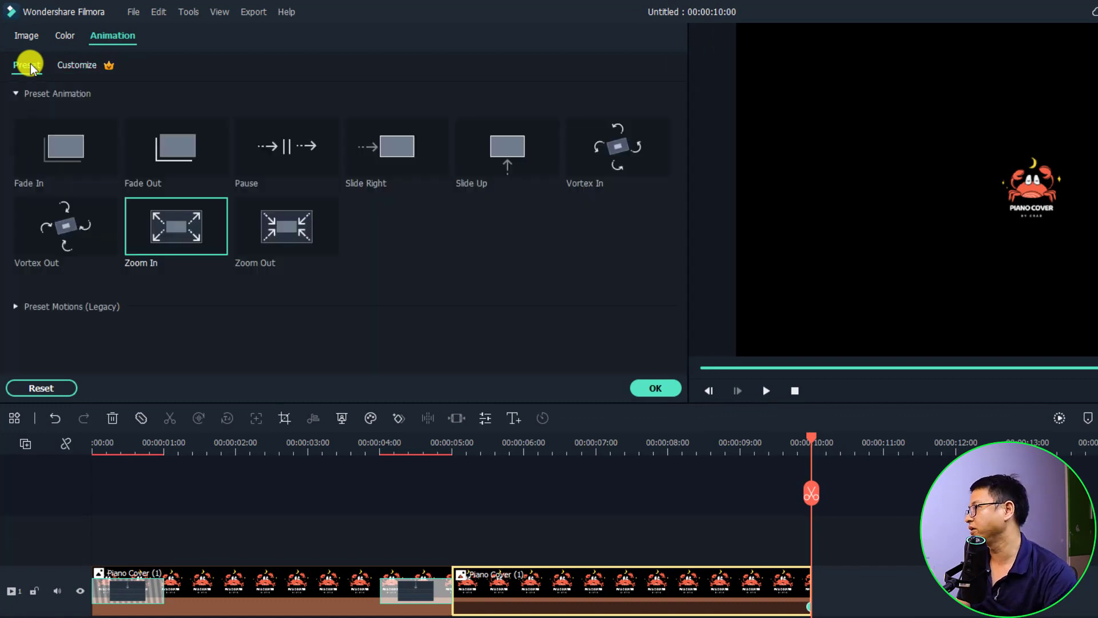
double_click(151, 241)
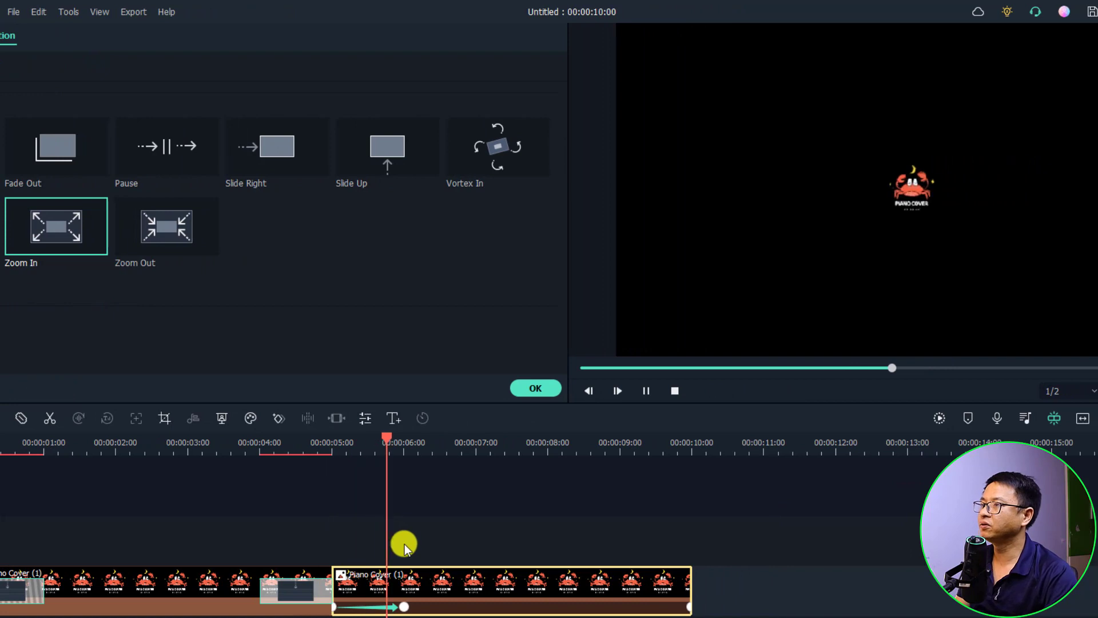
key(space)
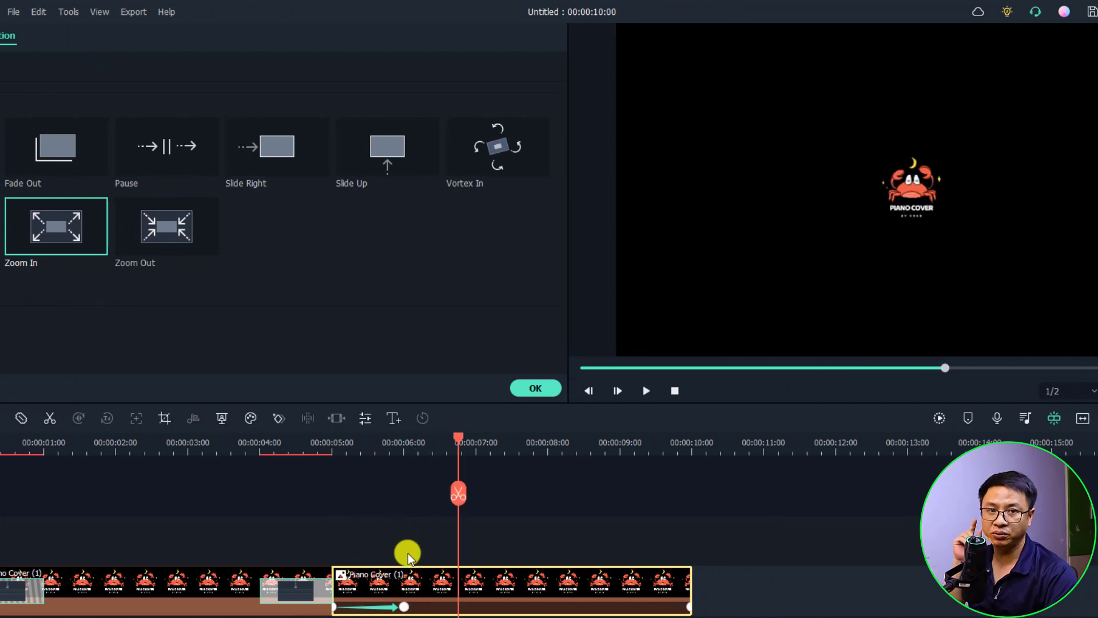
drag(404, 606, 375, 606)
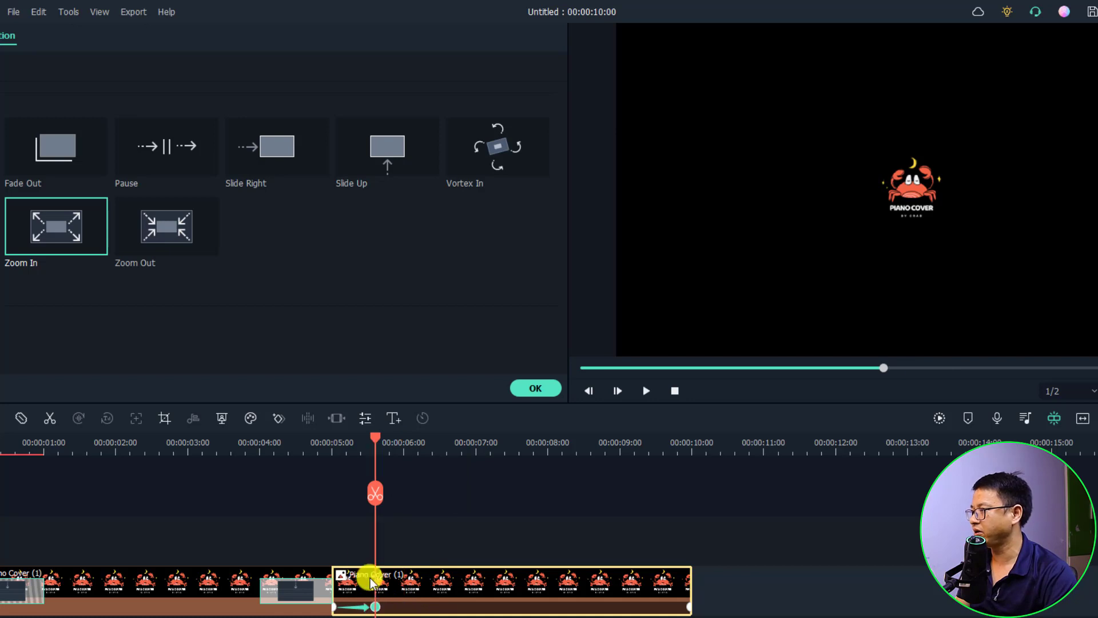
click(317, 446)
key(space)
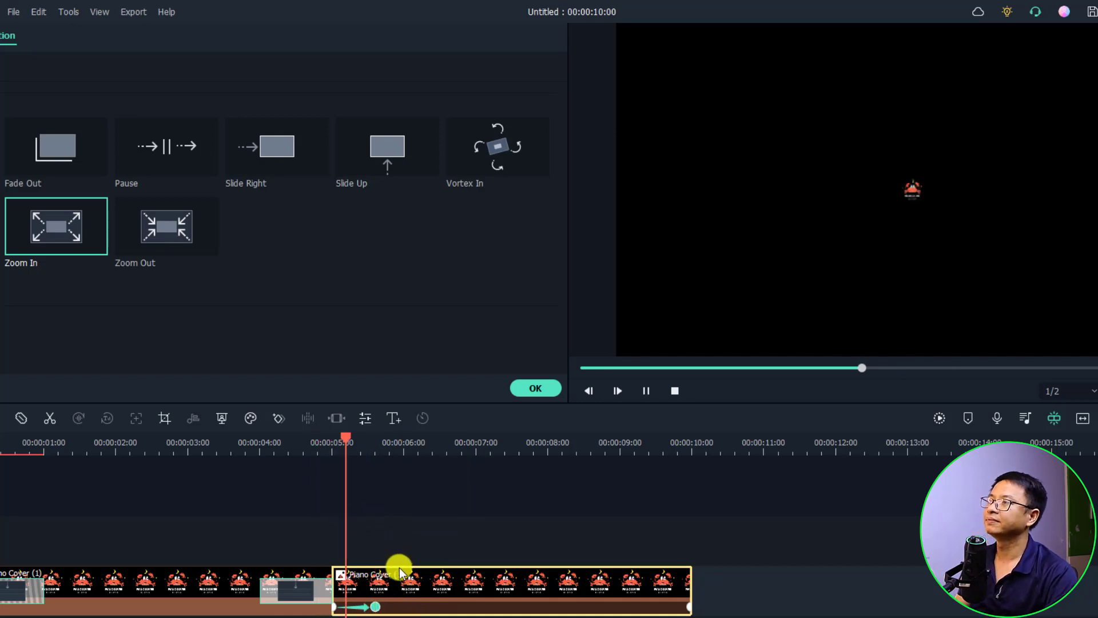
key(space)
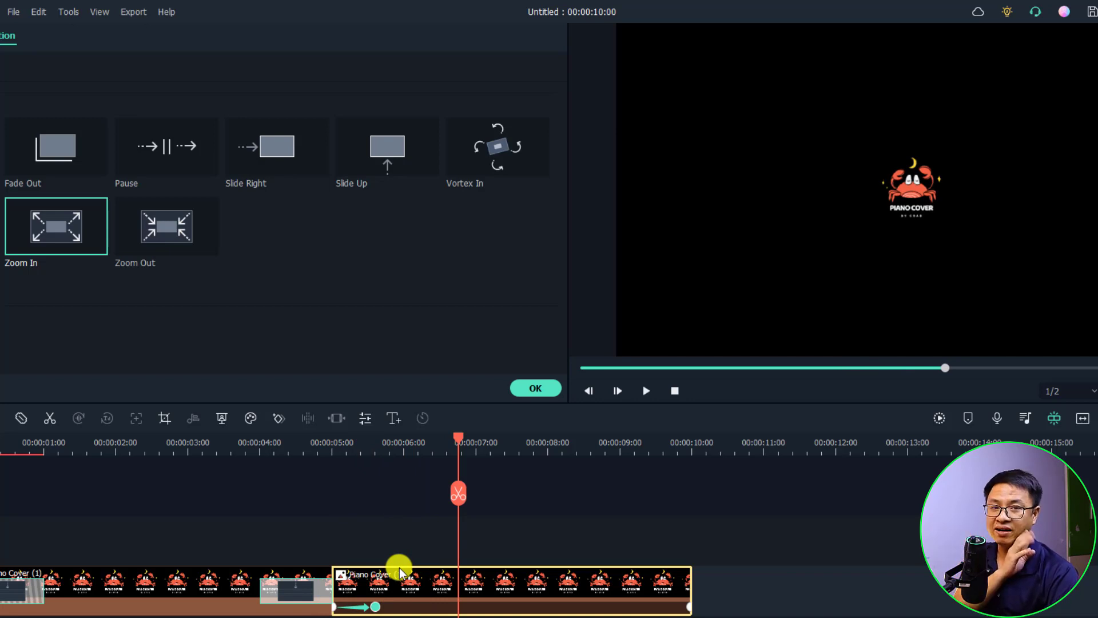
- Add a keyframe at 9:00 and set Scale to 0 at 10:00, then preview
click(648, 453)
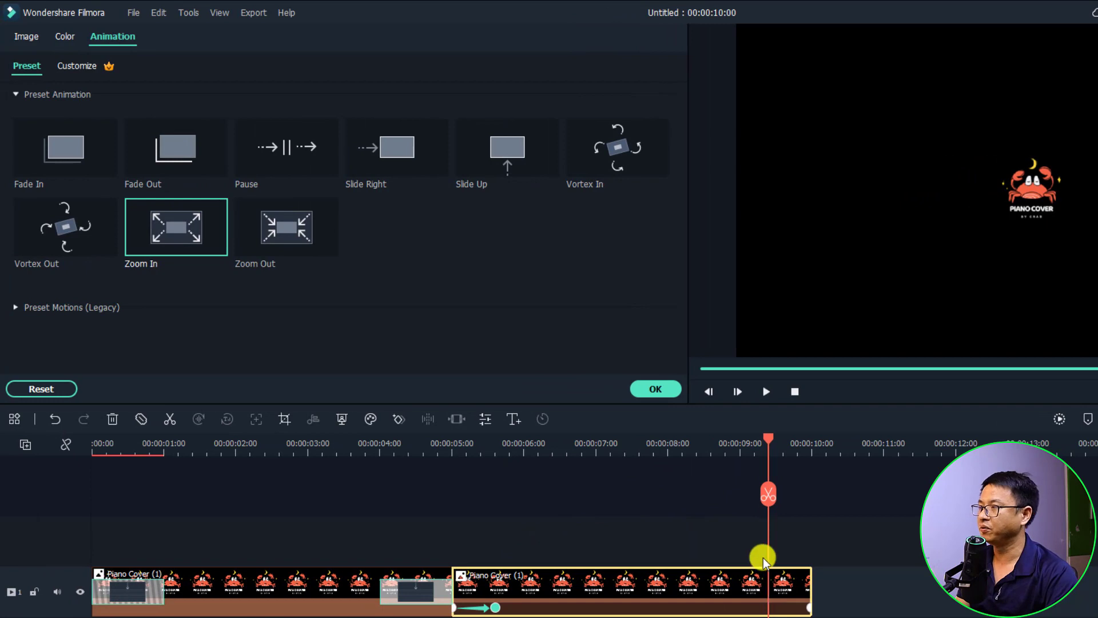
click(70, 67)
click(277, 148)
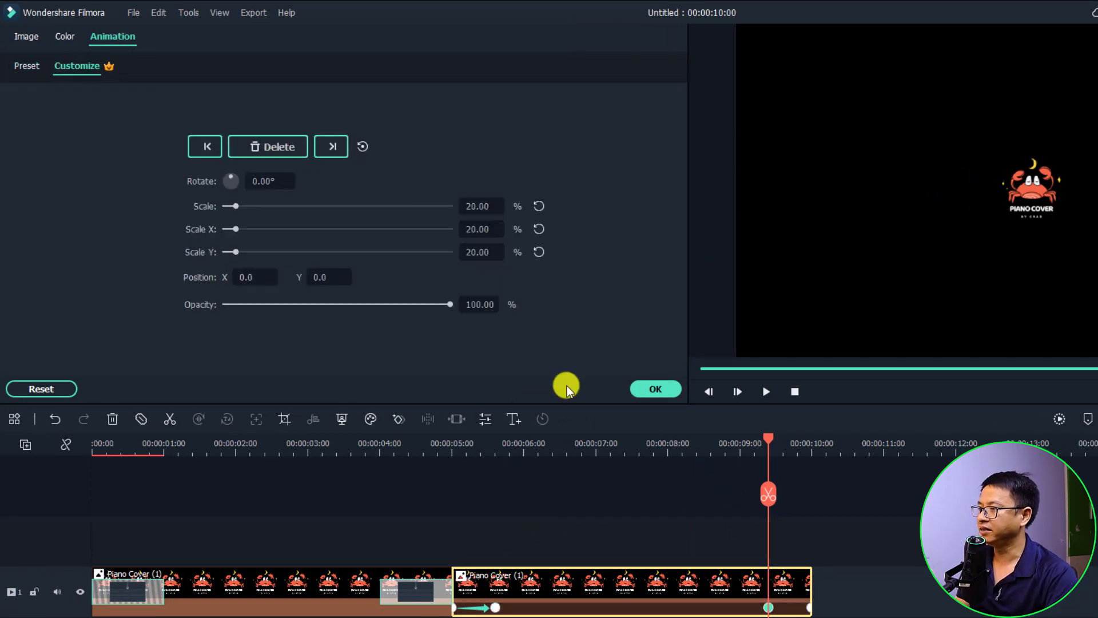
drag(771, 440, 809, 453)
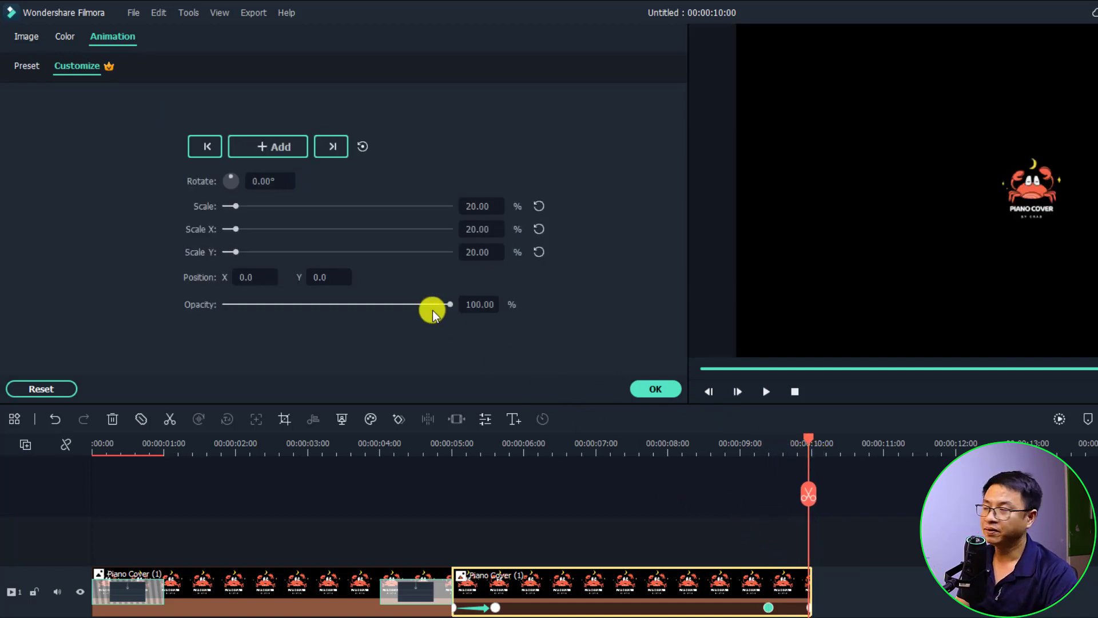
drag(236, 204, 221, 207)
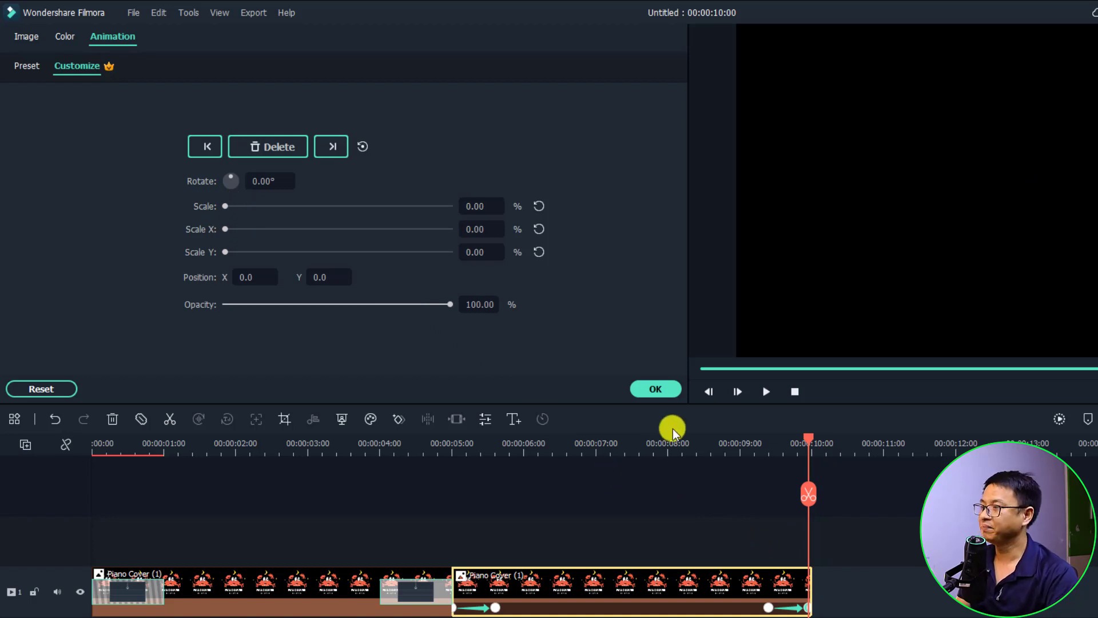
click(731, 441)
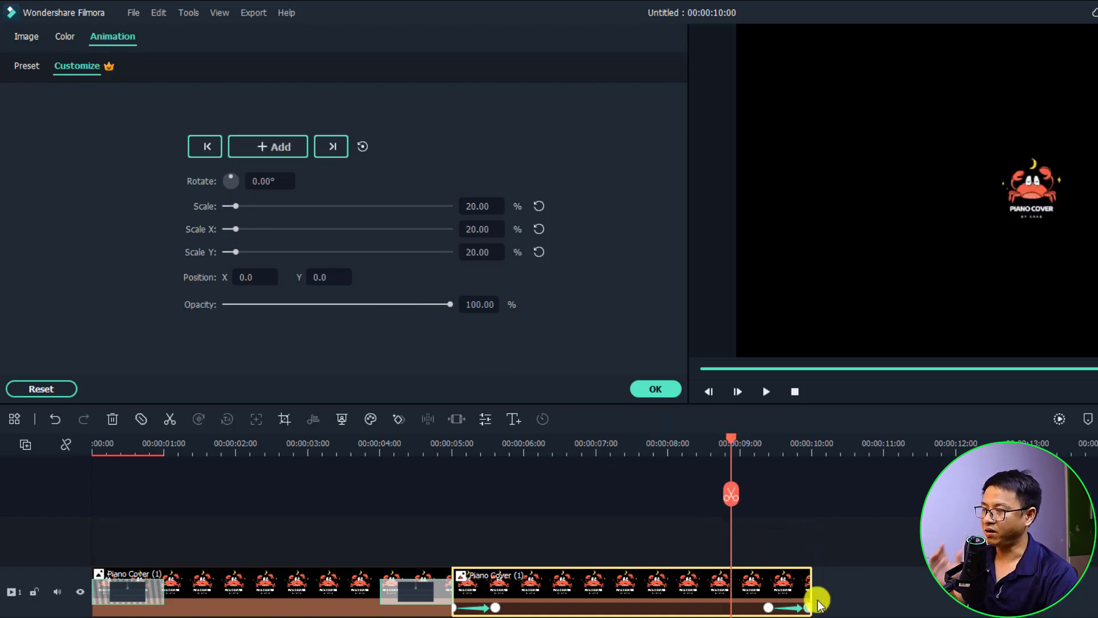
key(space)
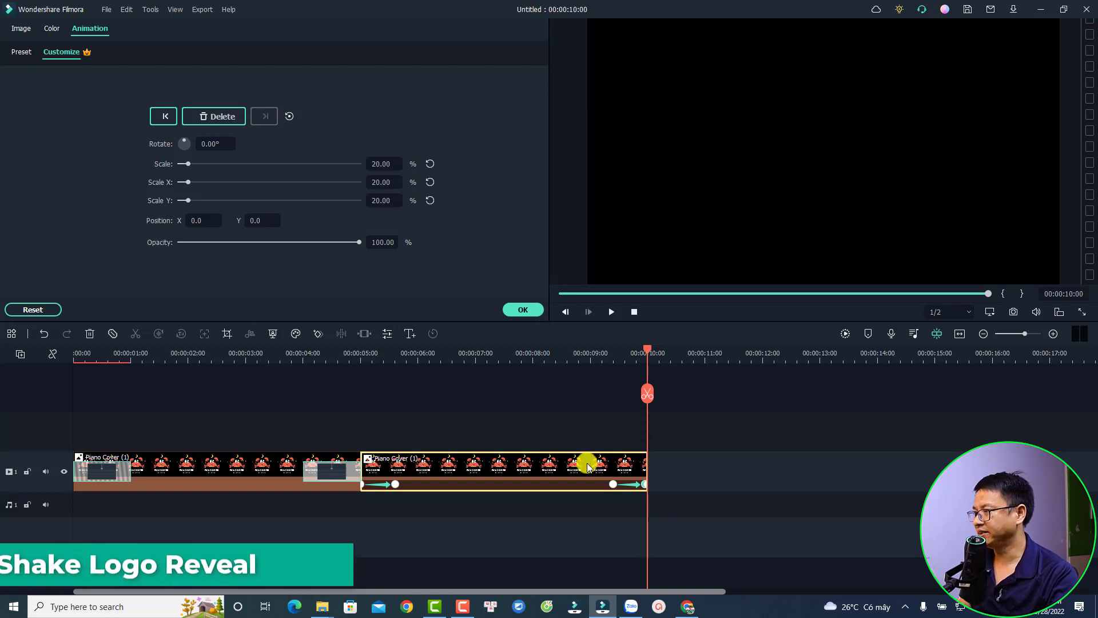
- Paste a copy of the animated clip at 10 seconds and clear all its keyframes
key(ctrl+c)
key(ctrl+v)
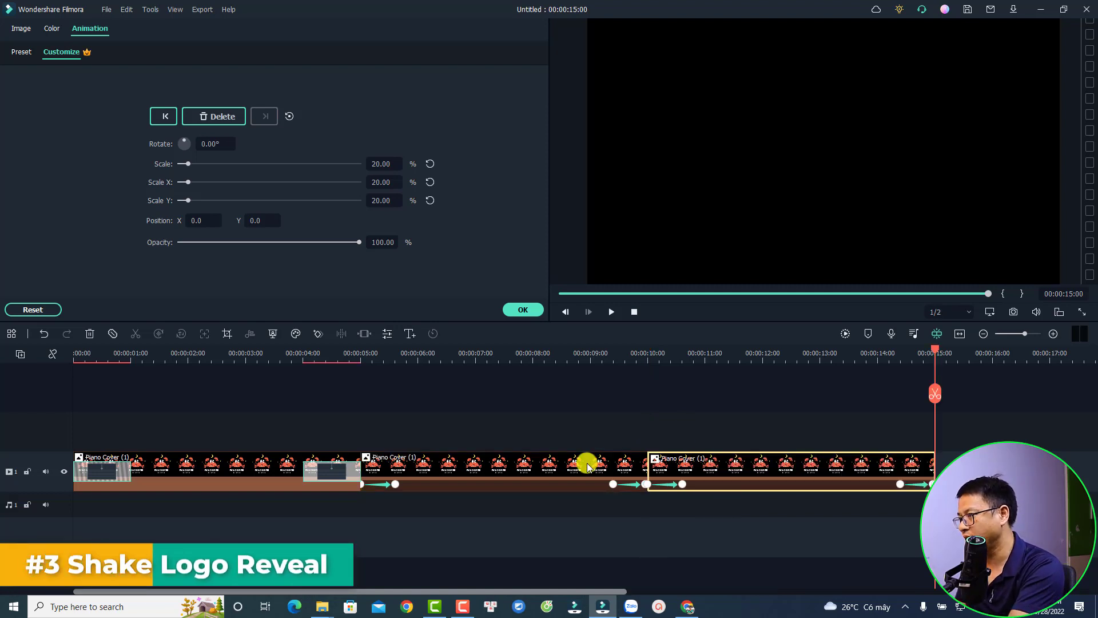
click(682, 484)
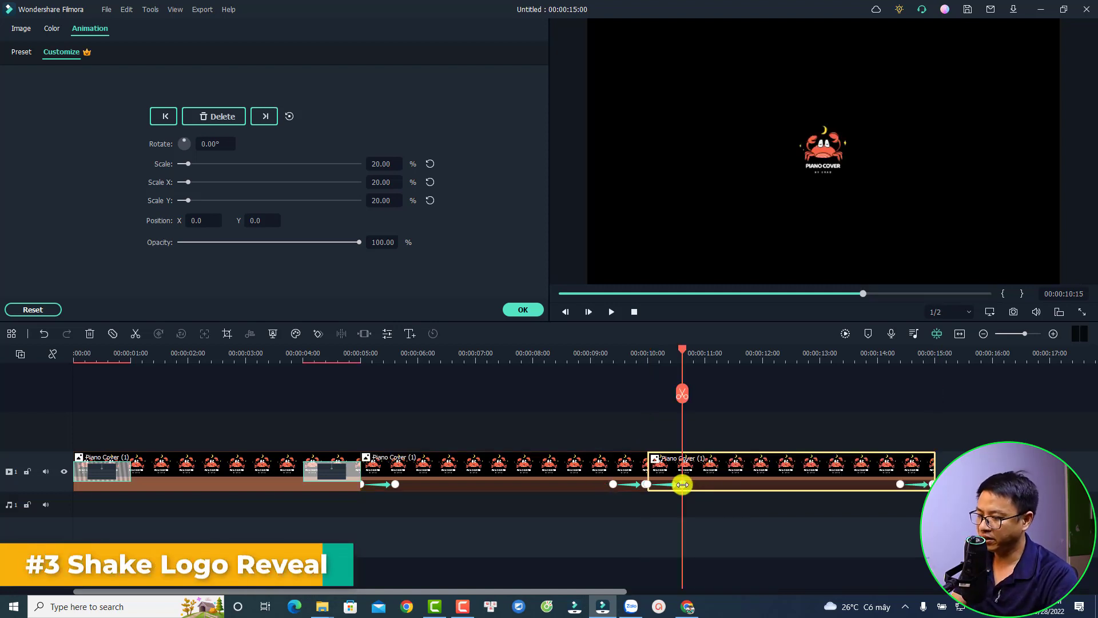
right_click(683, 484)
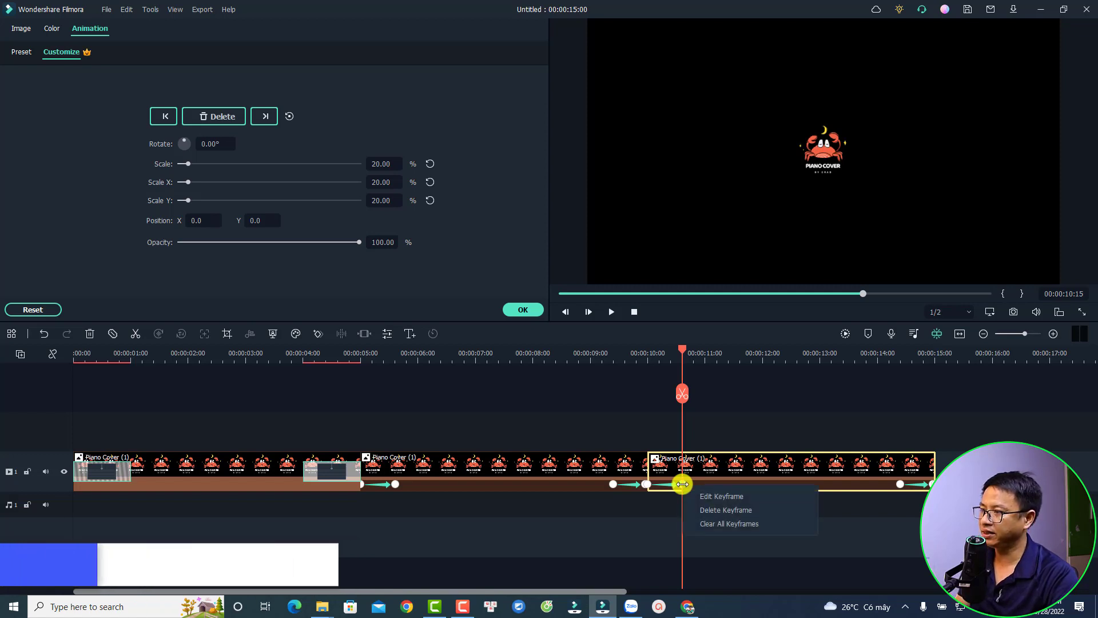
click(718, 524)
- Set the playhead to 10:10 and close the animation settings
drag(676, 345, 674, 352)
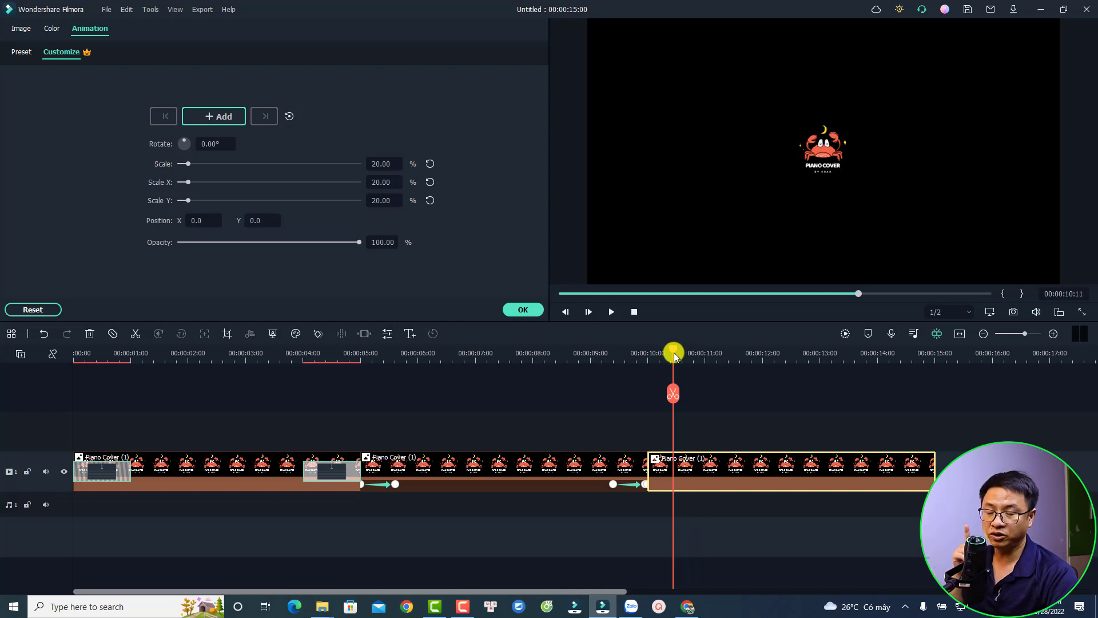
drag(674, 352, 670, 352)
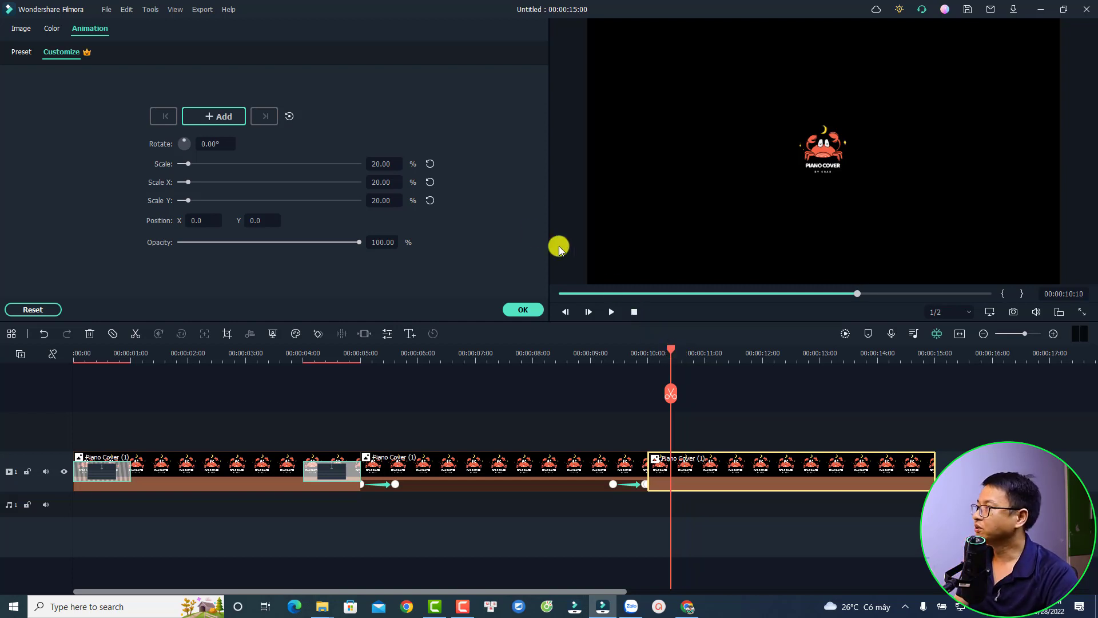
click(524, 310)
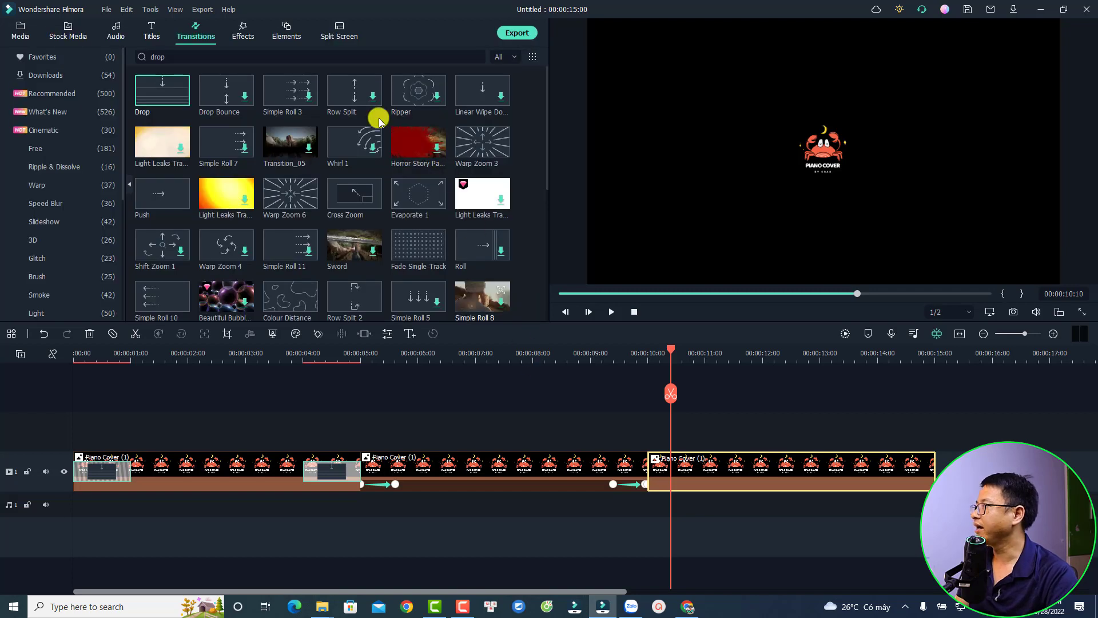
- Add a short Up-Down 1 shake effect above the third clip's start and preview it
click(243, 37)
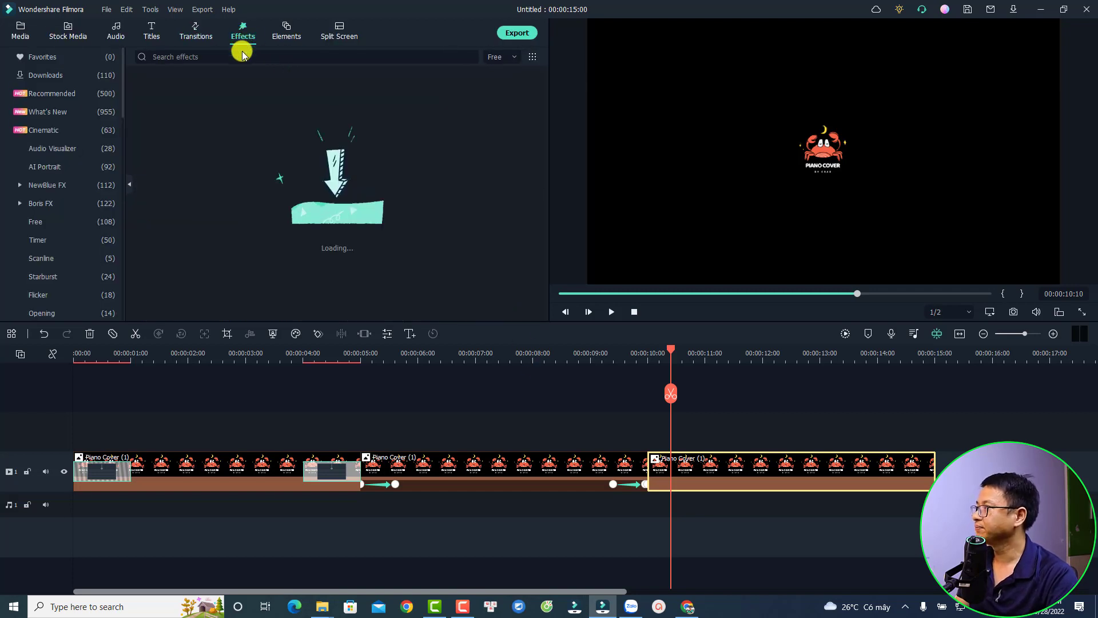
click(38, 244)
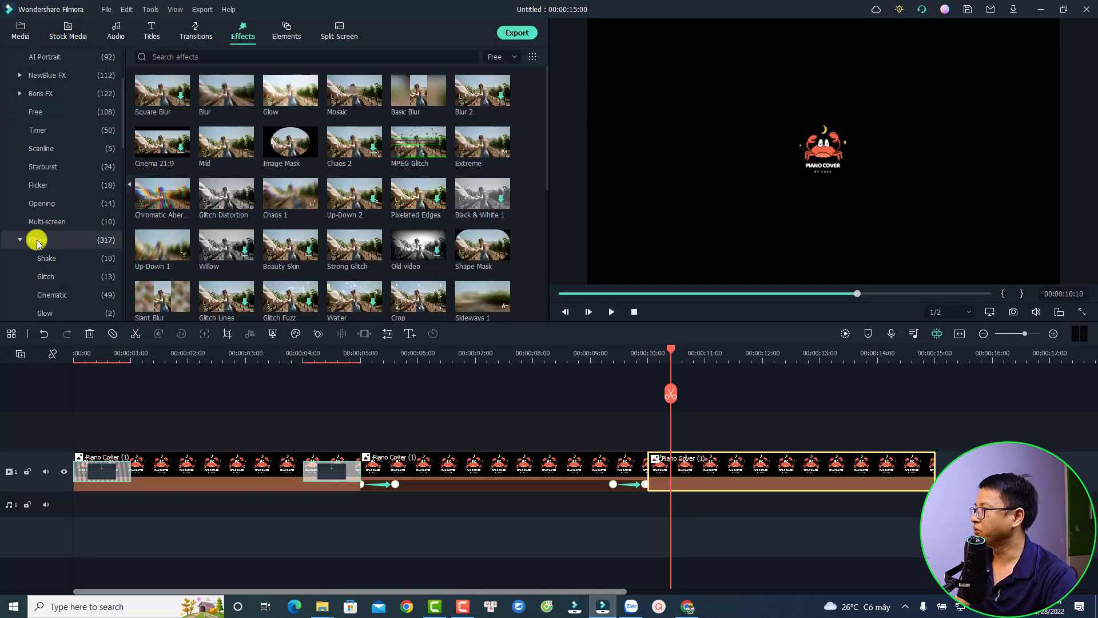
click(38, 244)
click(34, 243)
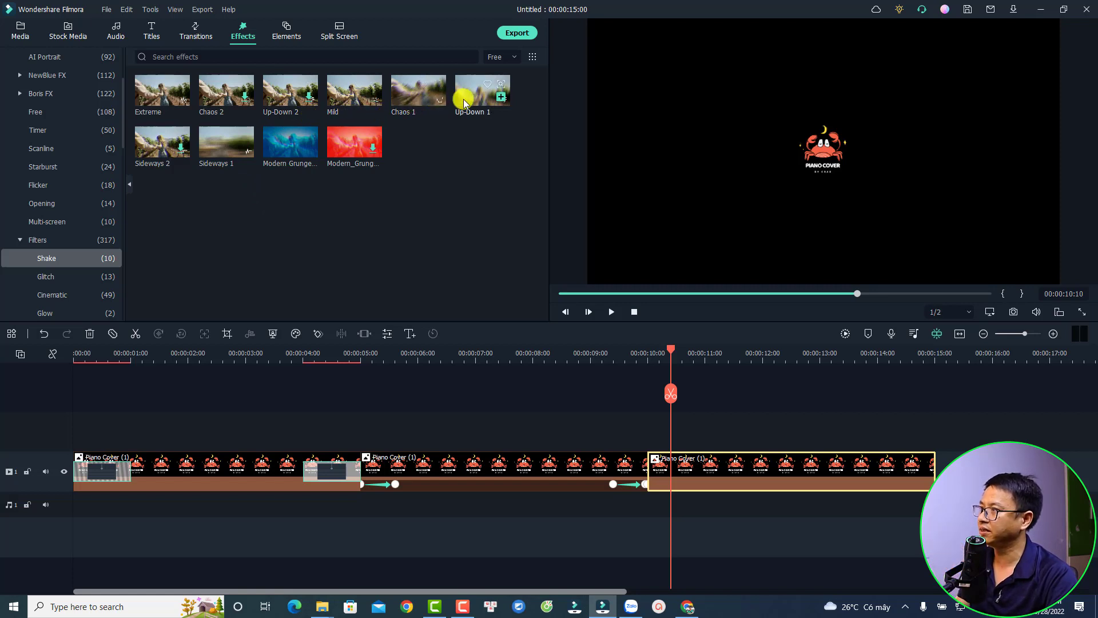
drag(464, 103, 649, 423)
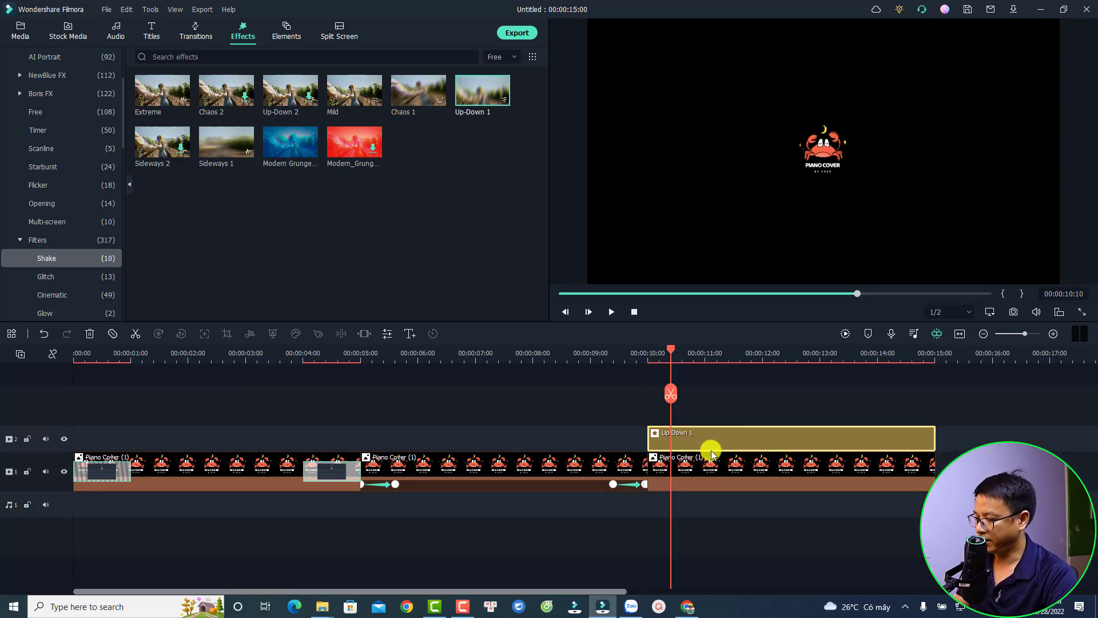
key(ctrl+b)
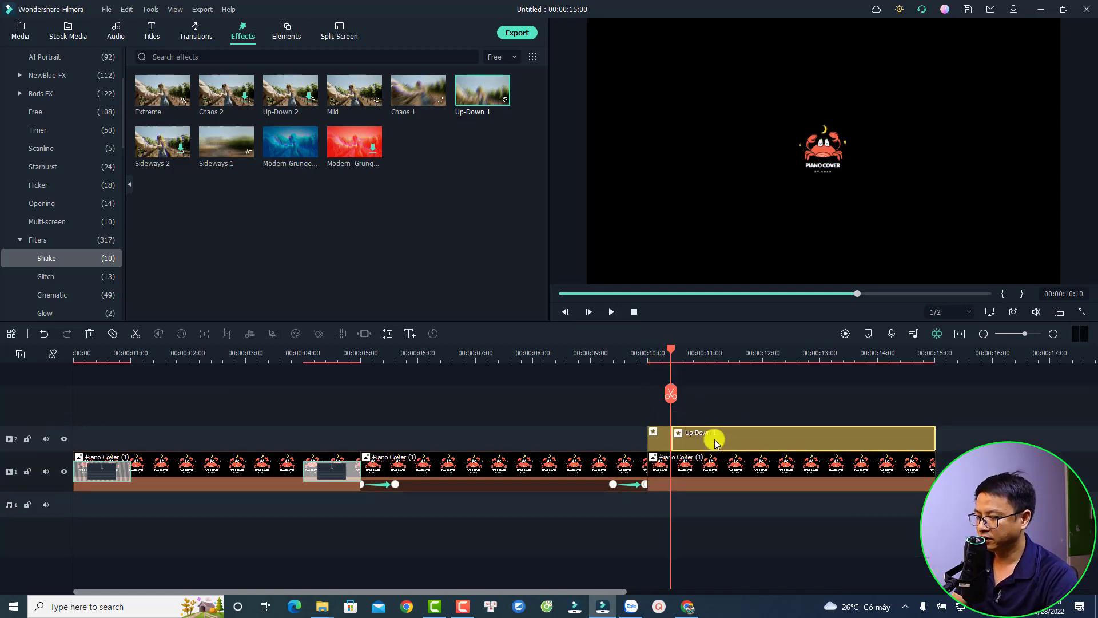
key(Delete)
click(643, 360)
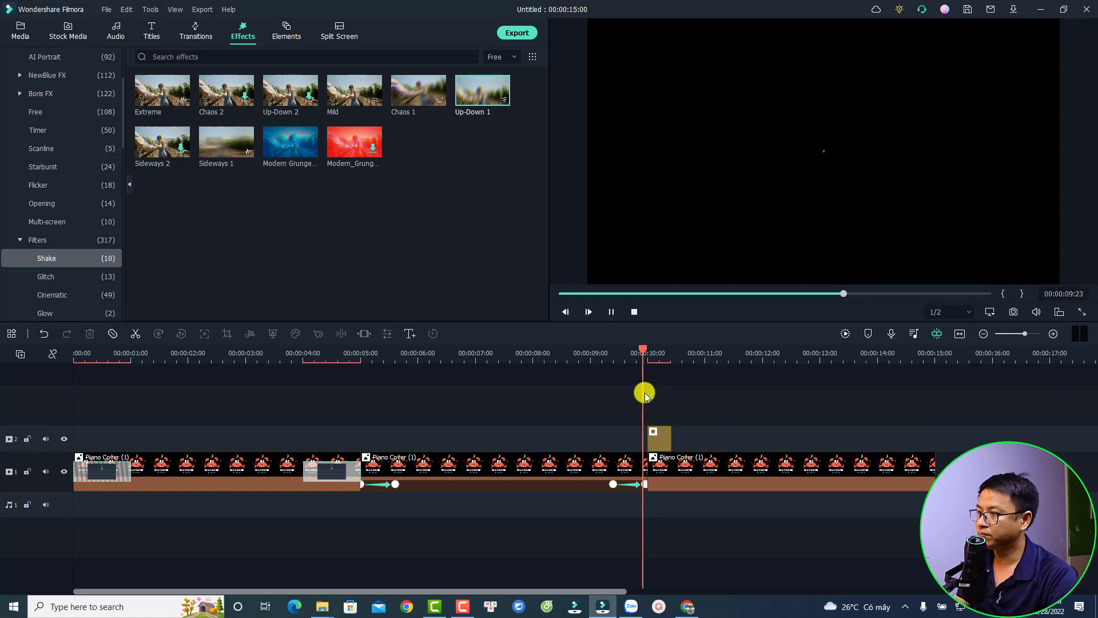
key(space)
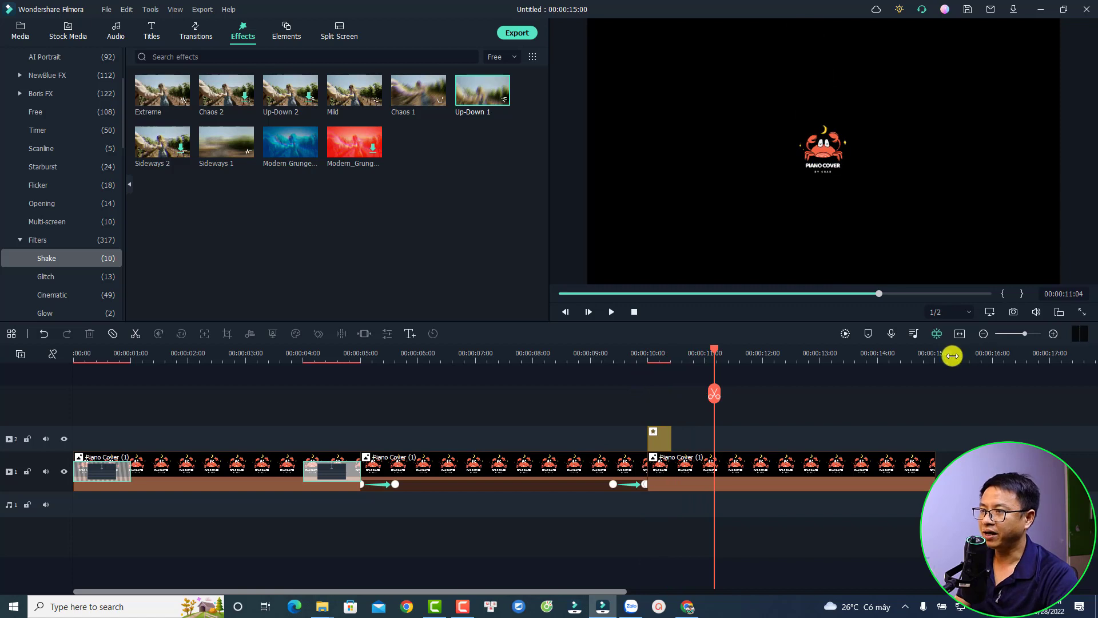
- Paste a copy of the shake effect near 14:12 over the clip's end
click(914, 357)
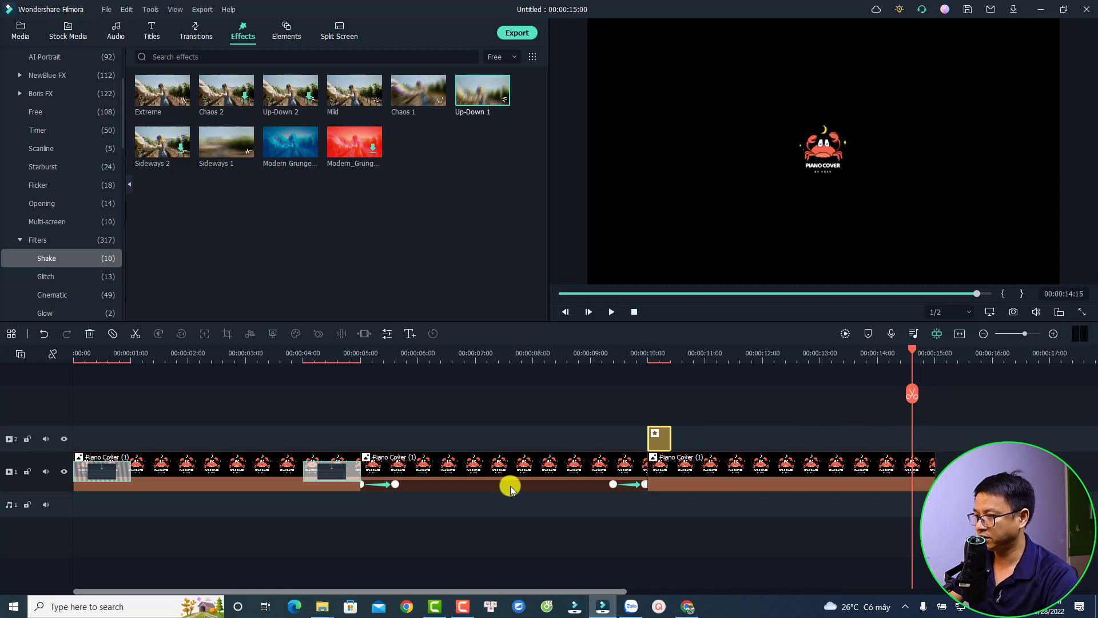
key(ctrl+v)
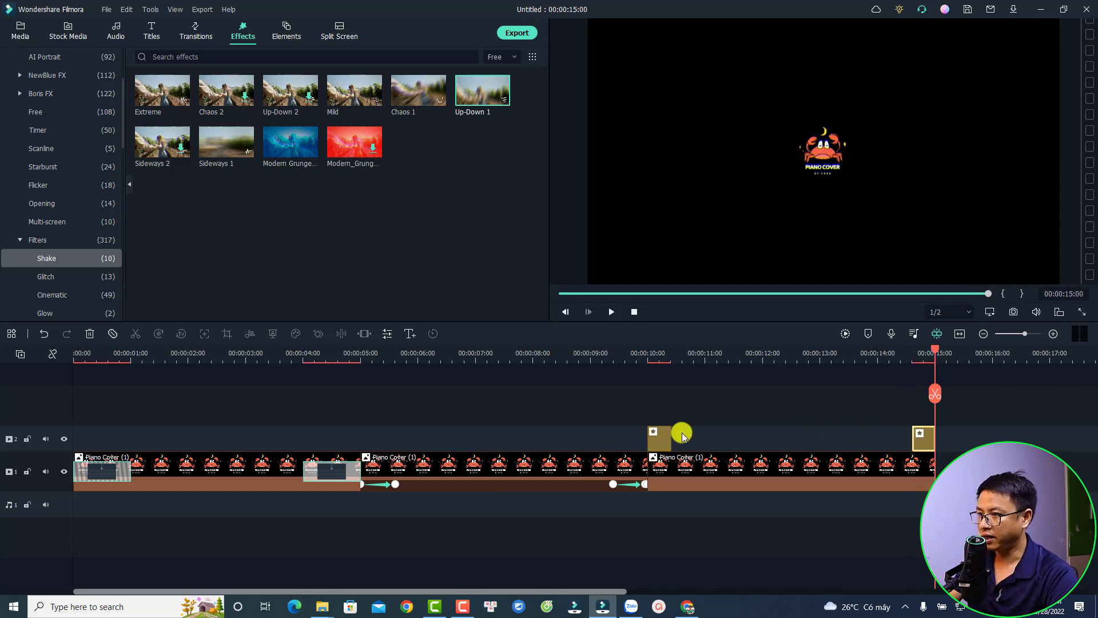
click(904, 358)
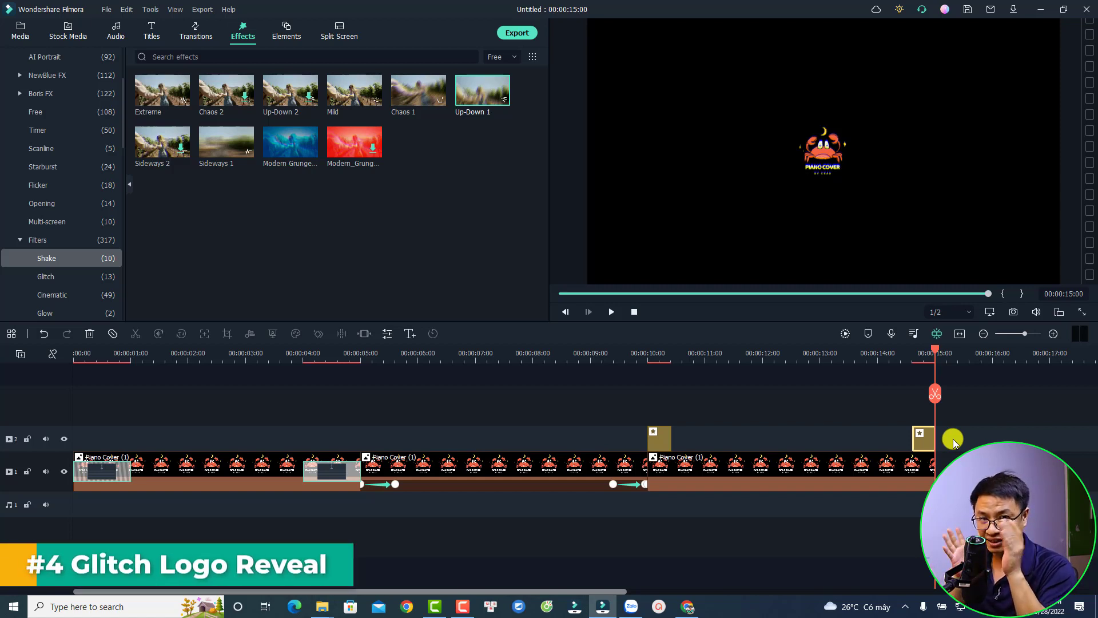
- Copy the third Piano Cover clip and paste a fourth copy at 15:00
click(900, 463)
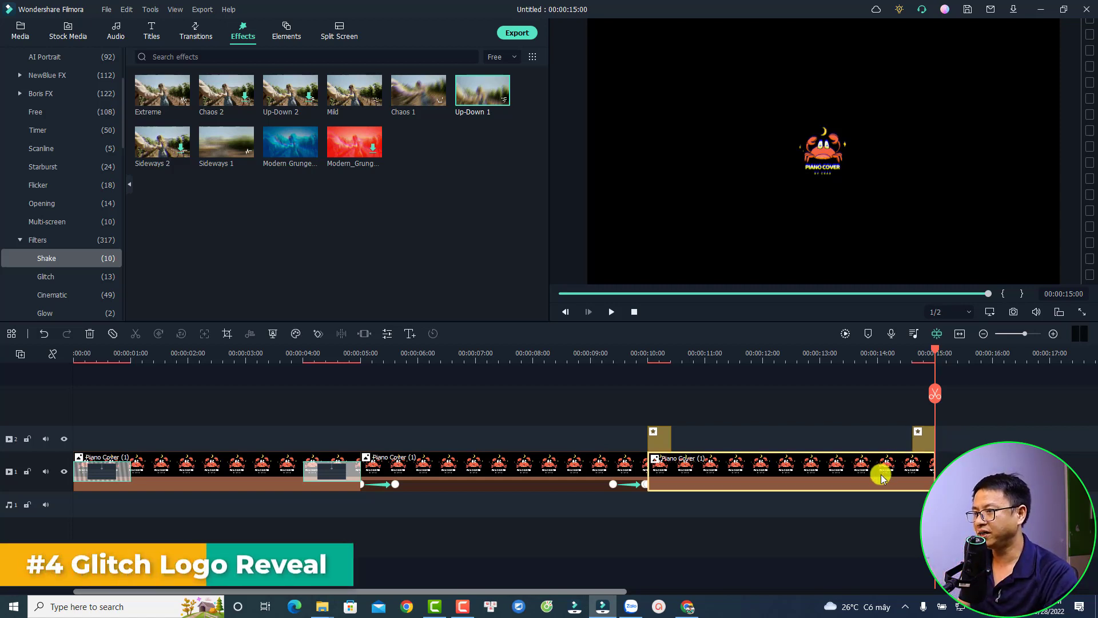
key(ctrl+c)
key(ctrl+v)
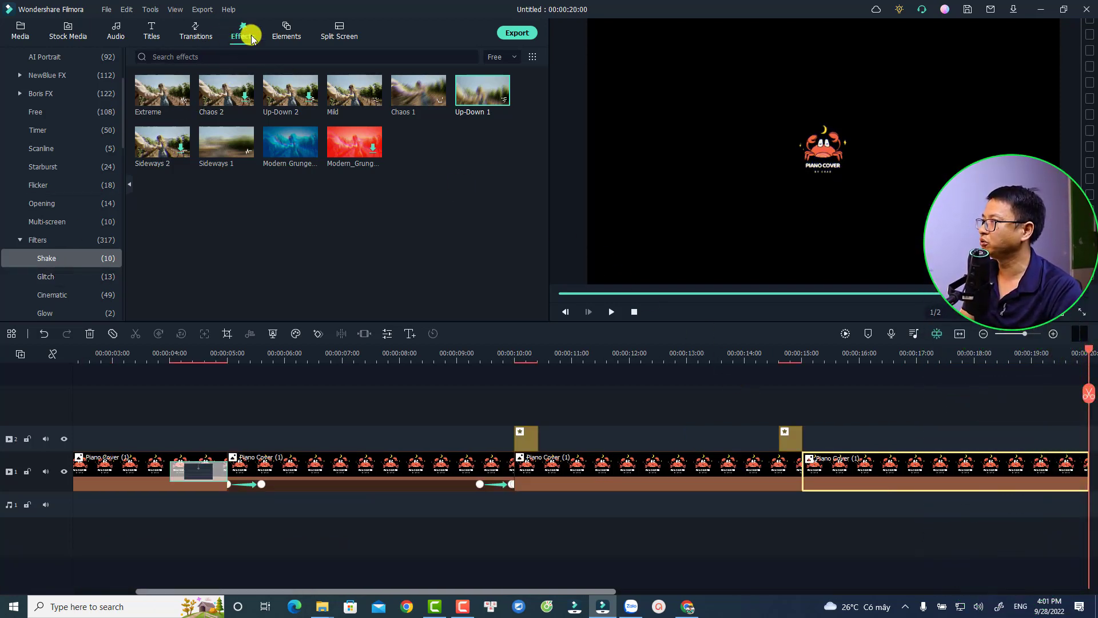
- Add a Weak Signal 1 glitch on track 2, trimmed to the clip's first half-second
click(47, 277)
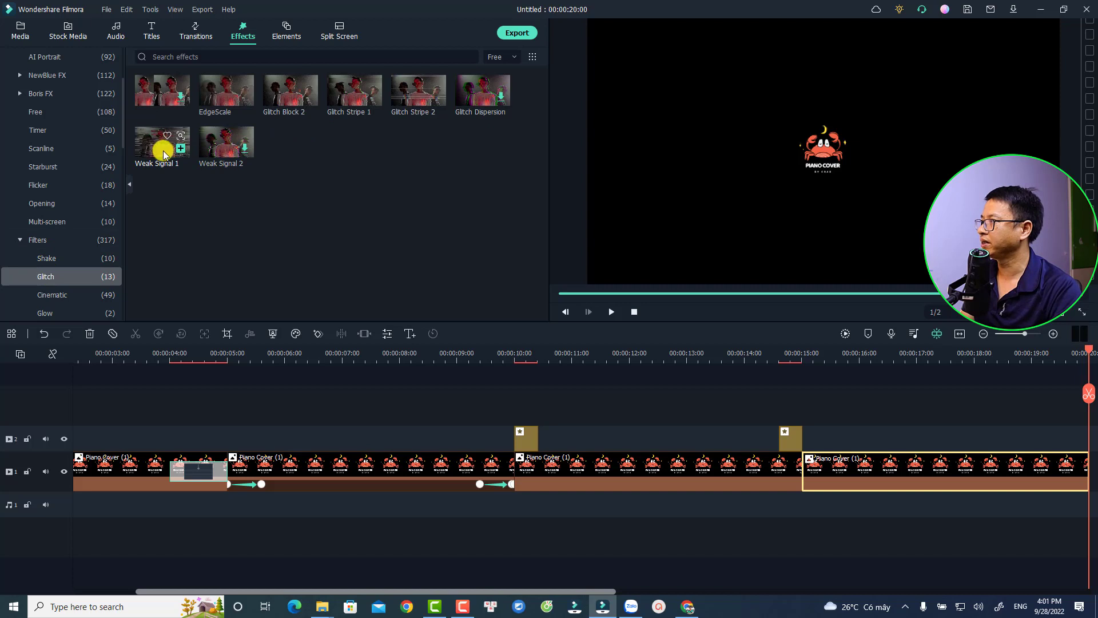
drag(163, 155, 808, 433)
drag(805, 358, 836, 358)
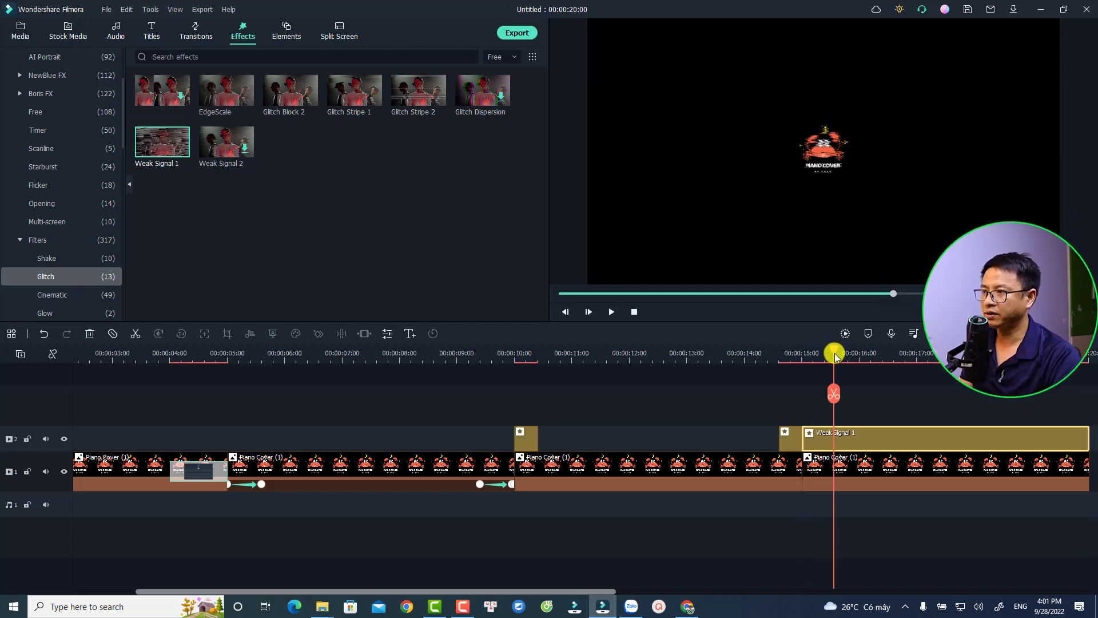
key(ctrl+b)
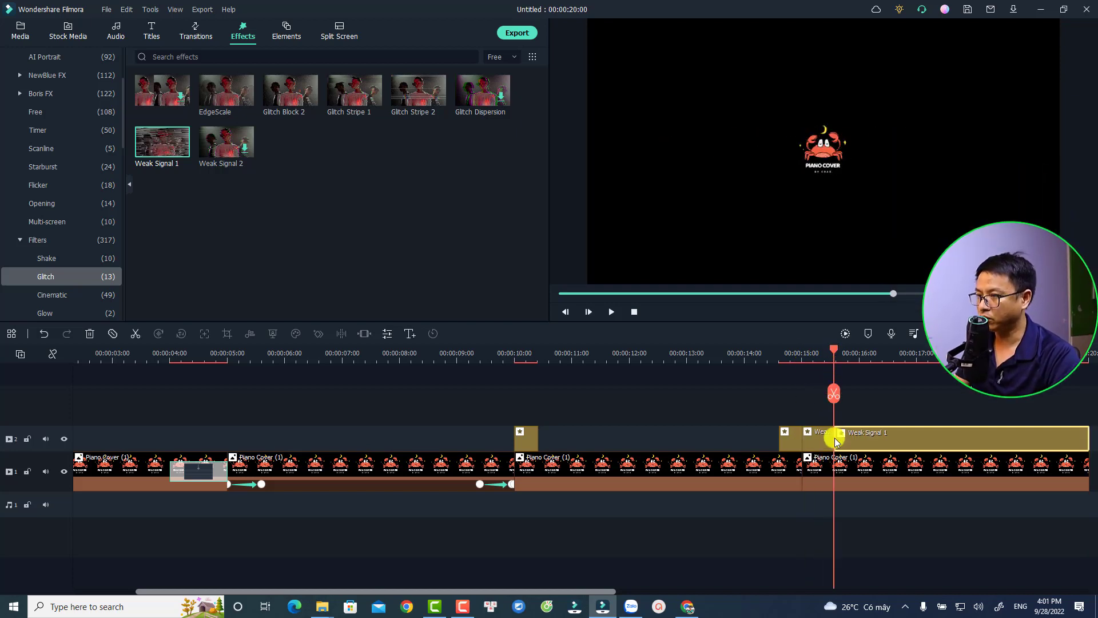
key(Delete)
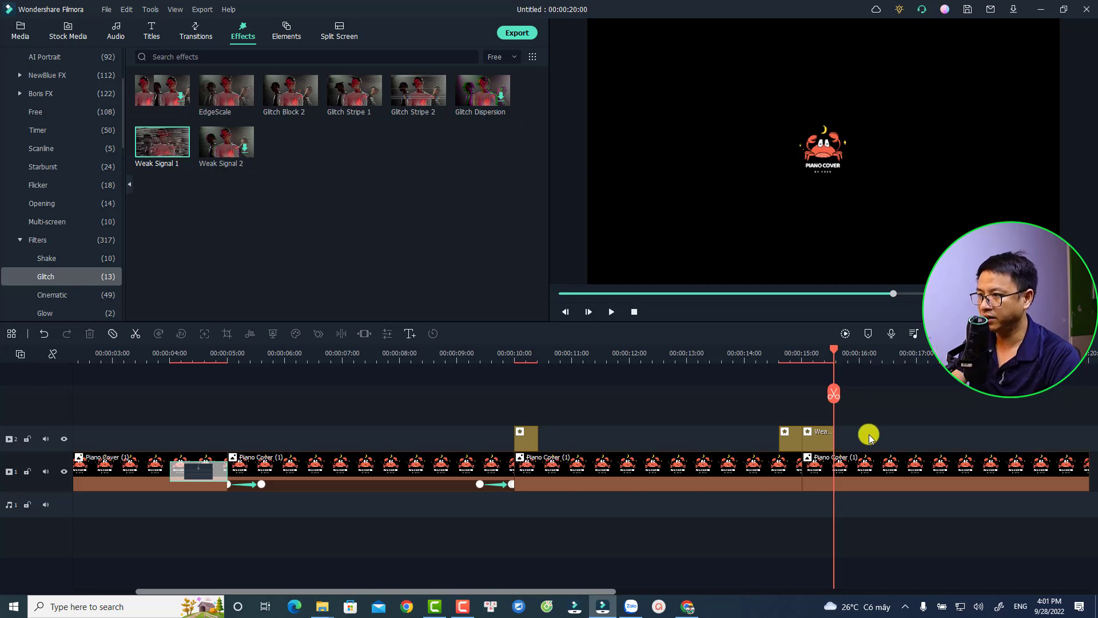
- Delete the 10–15 s clip, shift the glitch clip left to 11.7 s, and preview it
click(790, 360)
click(752, 483)
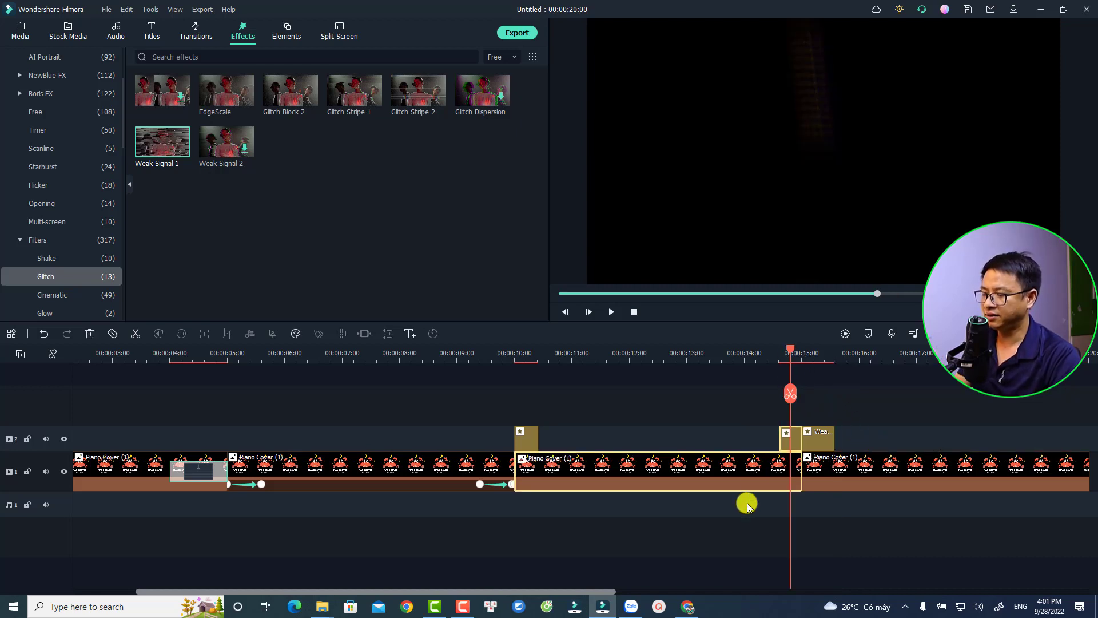
key(Delete)
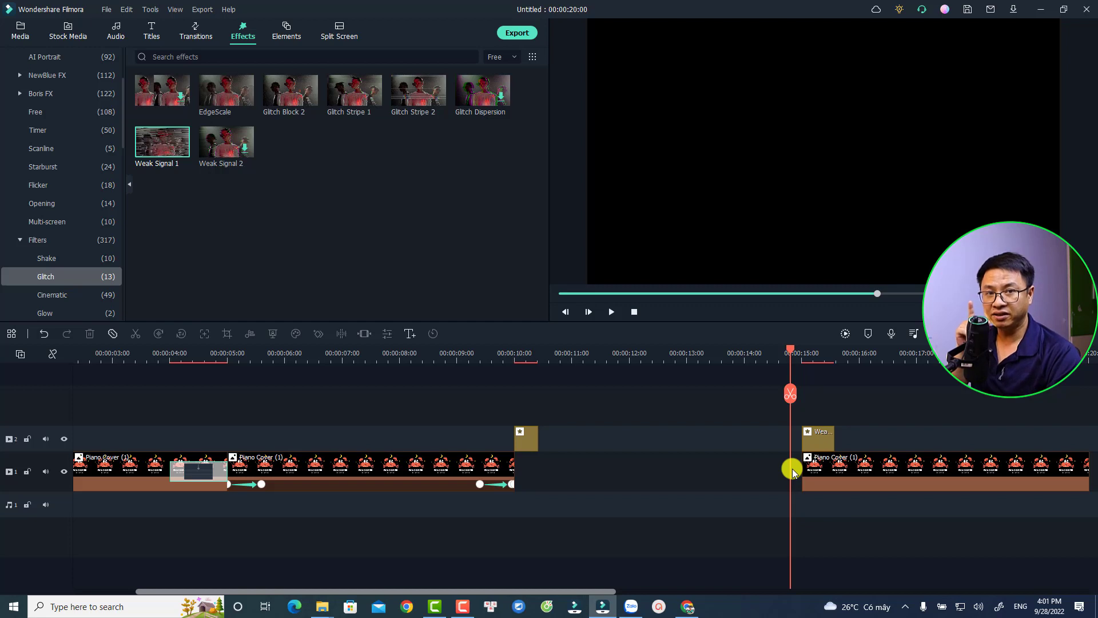
click(821, 490)
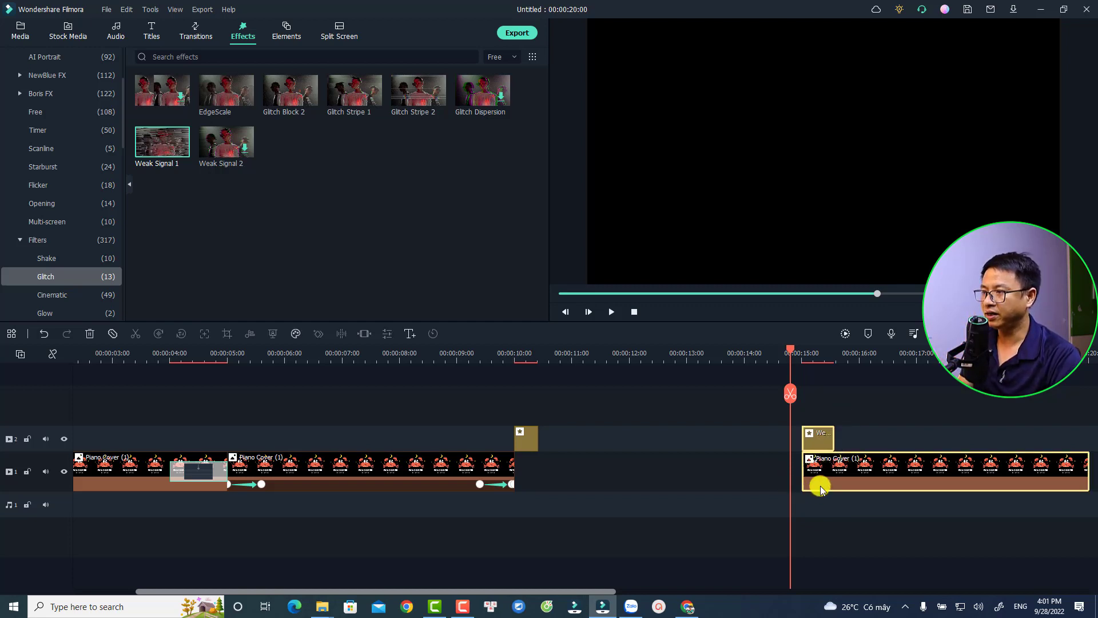
drag(830, 471, 623, 469)
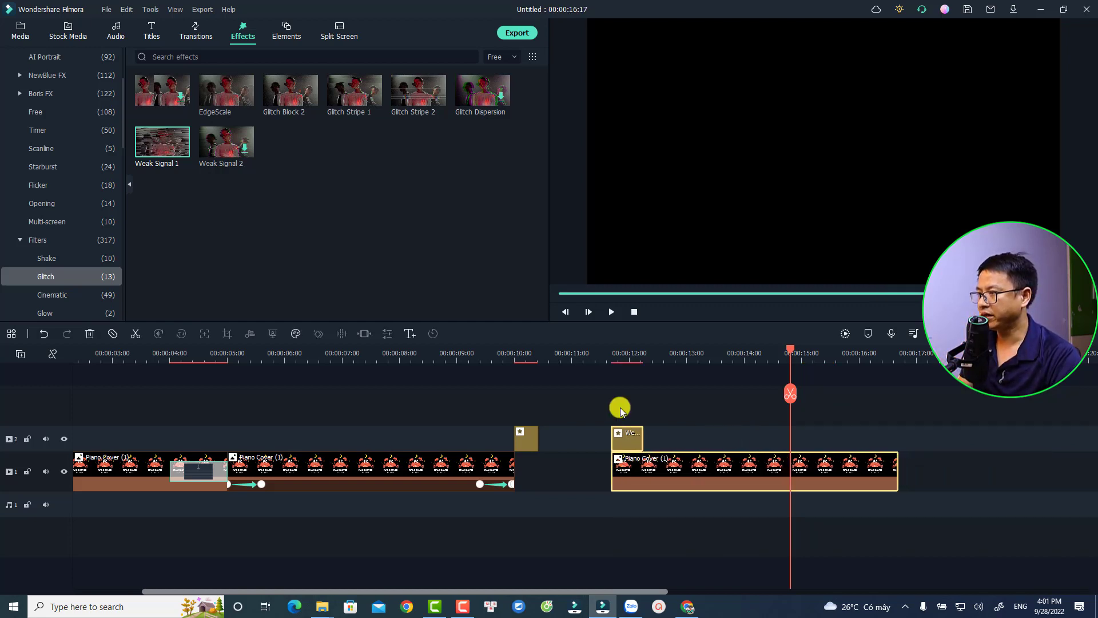
click(604, 353)
key(space)
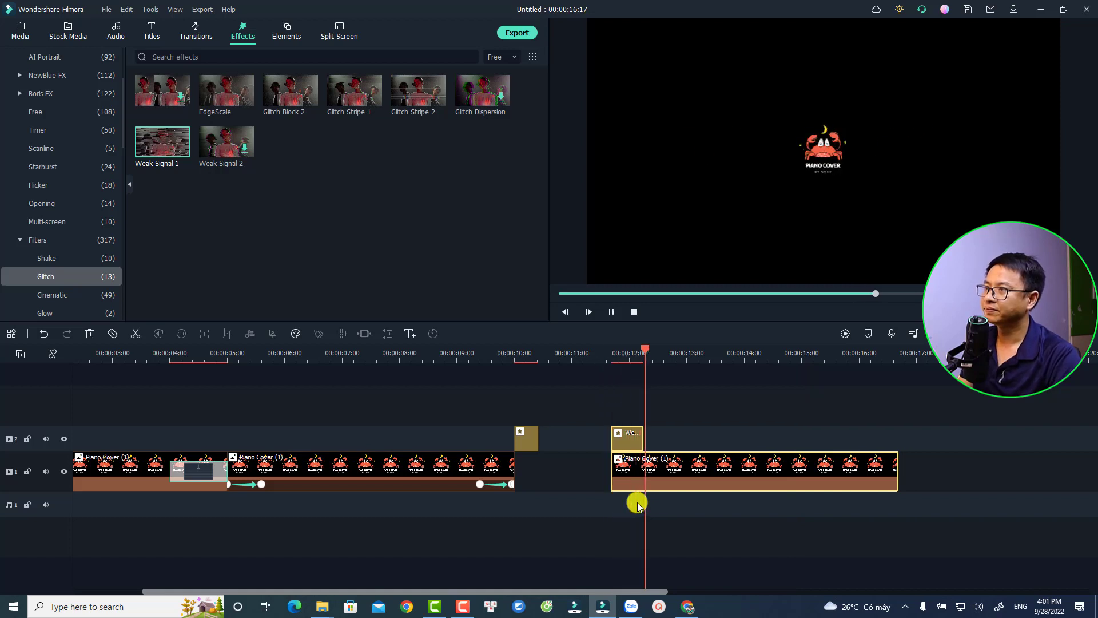
key(space)
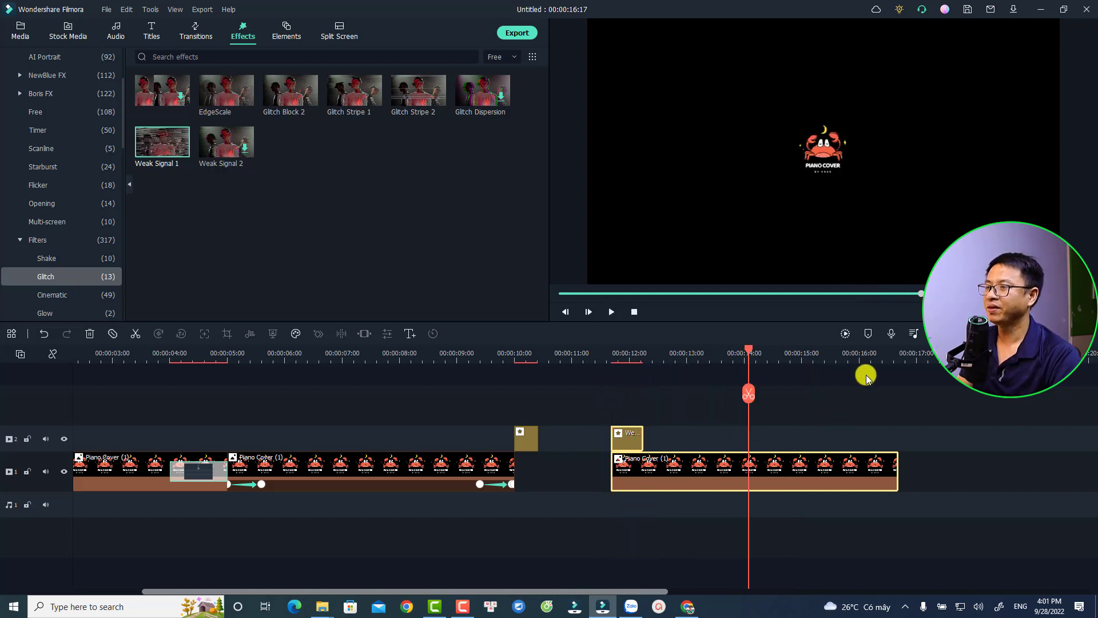
- Paste a second Weak Signal 1 aligned to the glitch clip's end and preview it
click(871, 354)
click(632, 433)
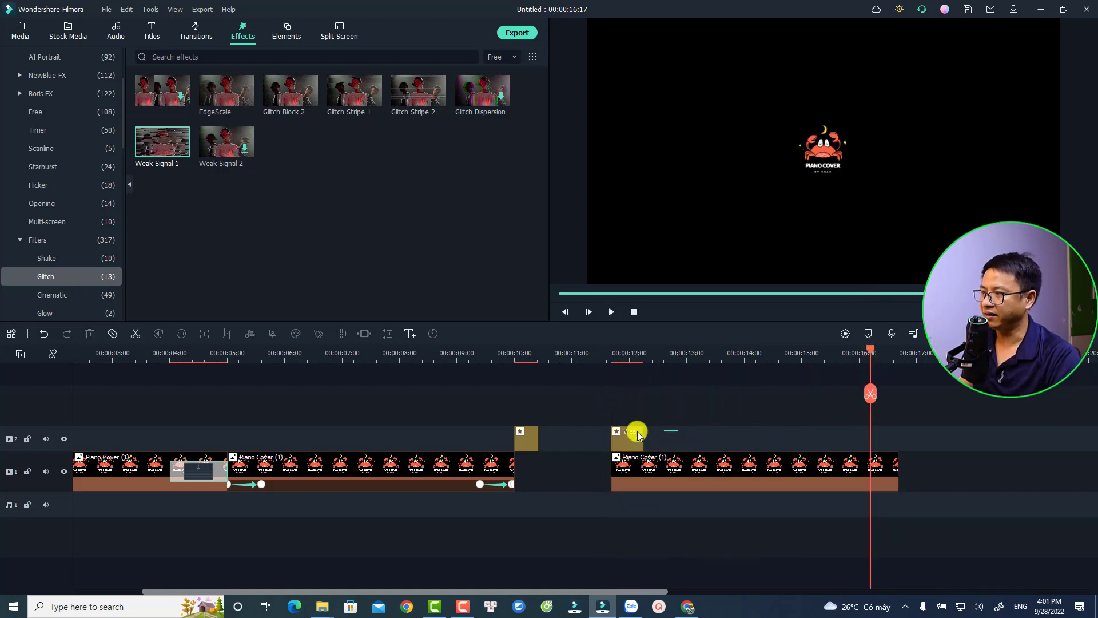
key(ctrl+v)
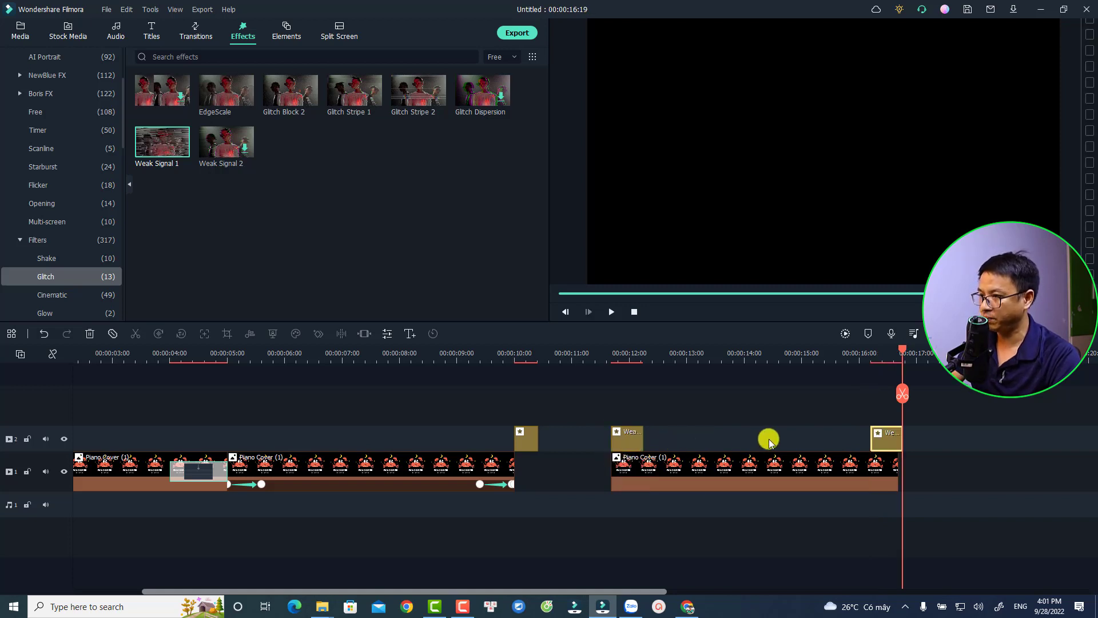
drag(878, 436, 875, 440)
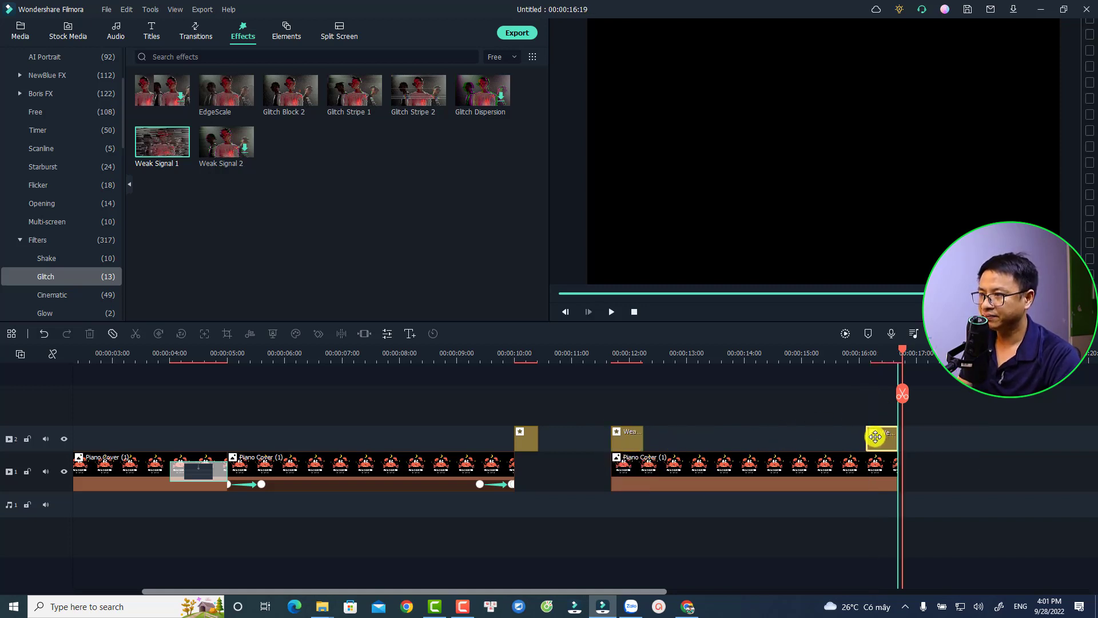
click(861, 366)
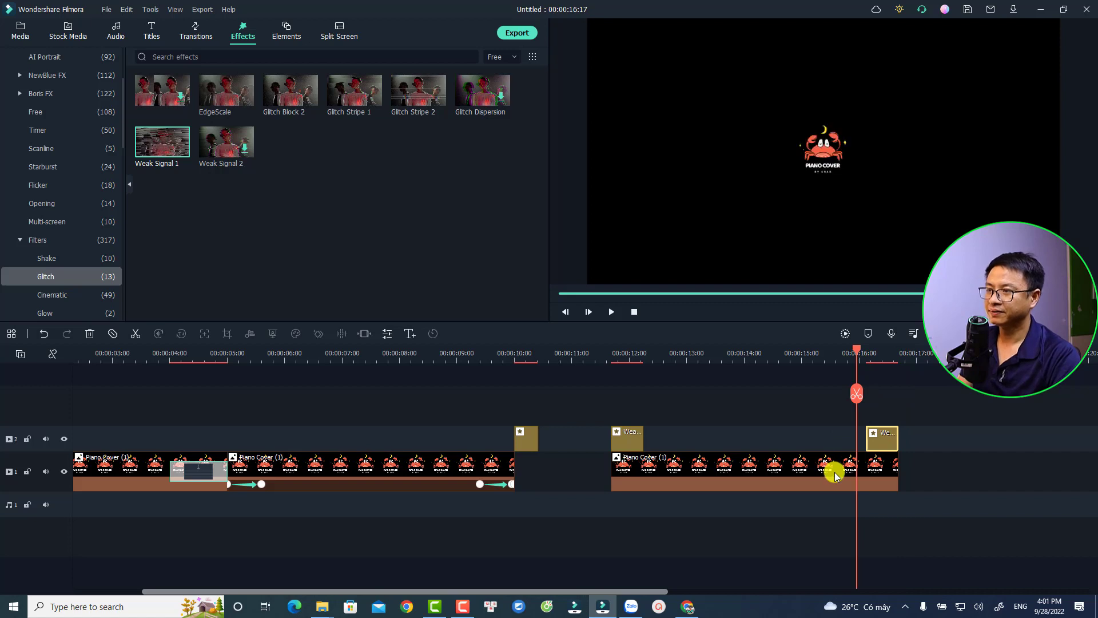
key(space)
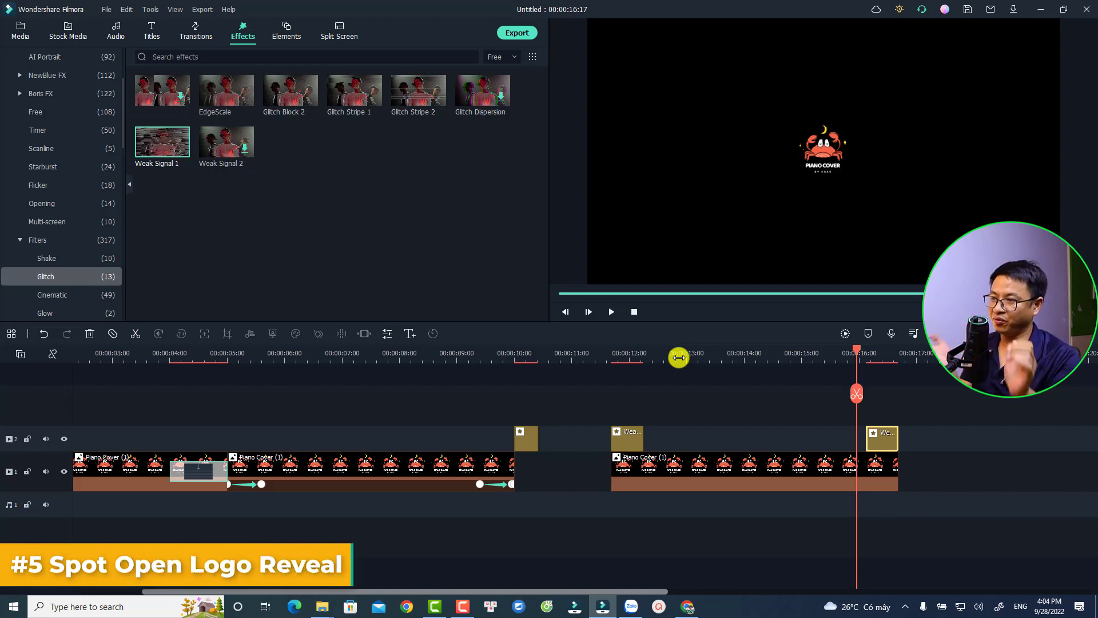
- Paste a fifth Piano Cover clip at about 17:00 and preview its start
click(813, 474)
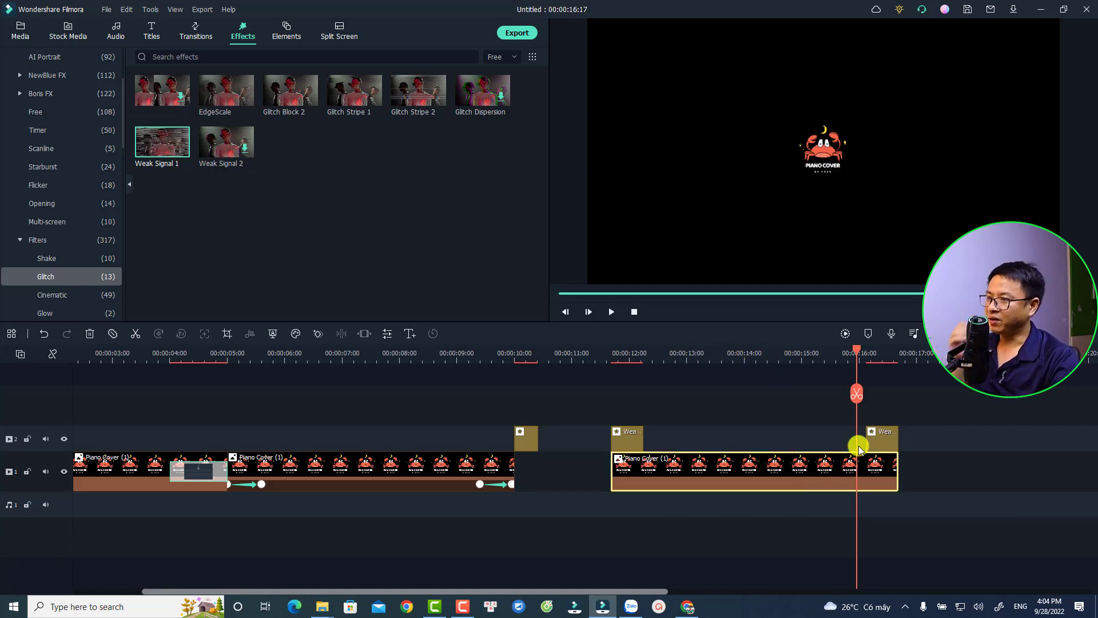
click(920, 362)
key(ctrl+v)
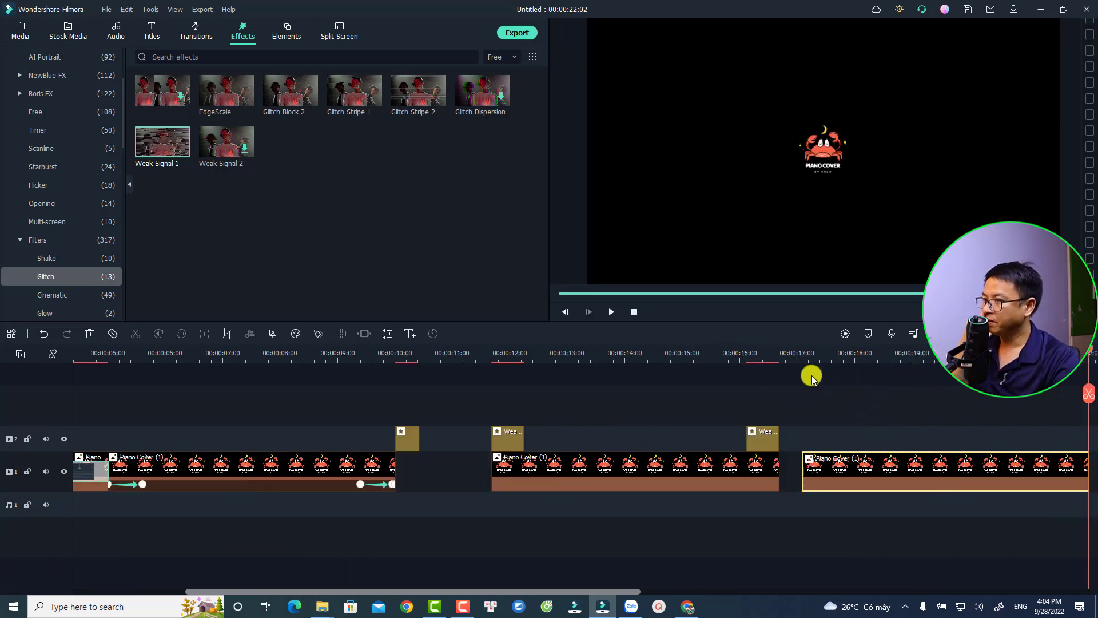
click(800, 359)
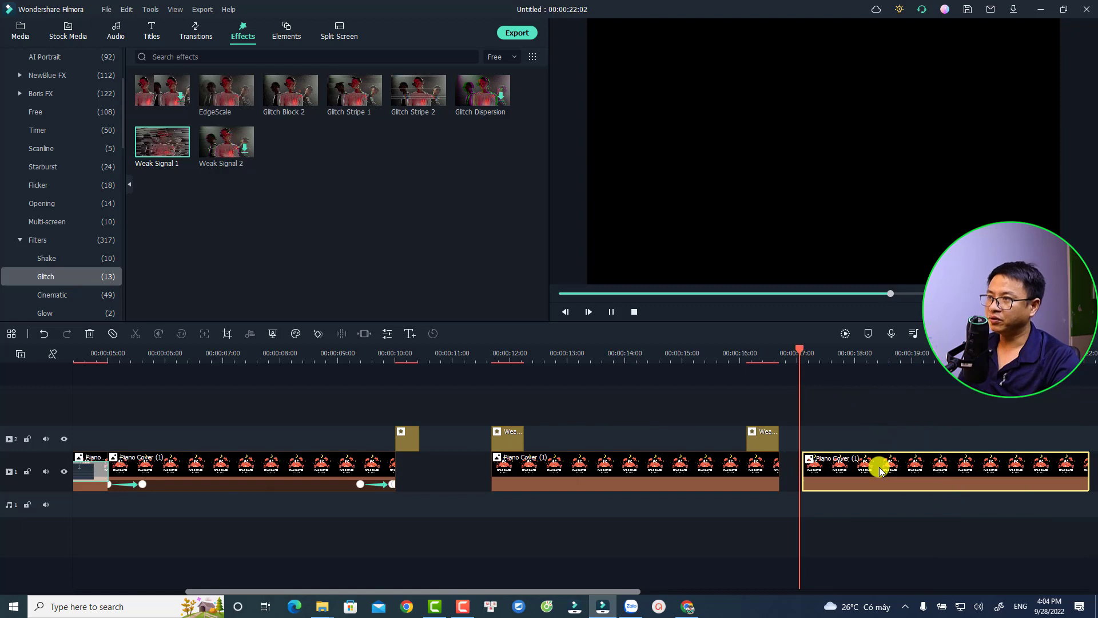
key(space)
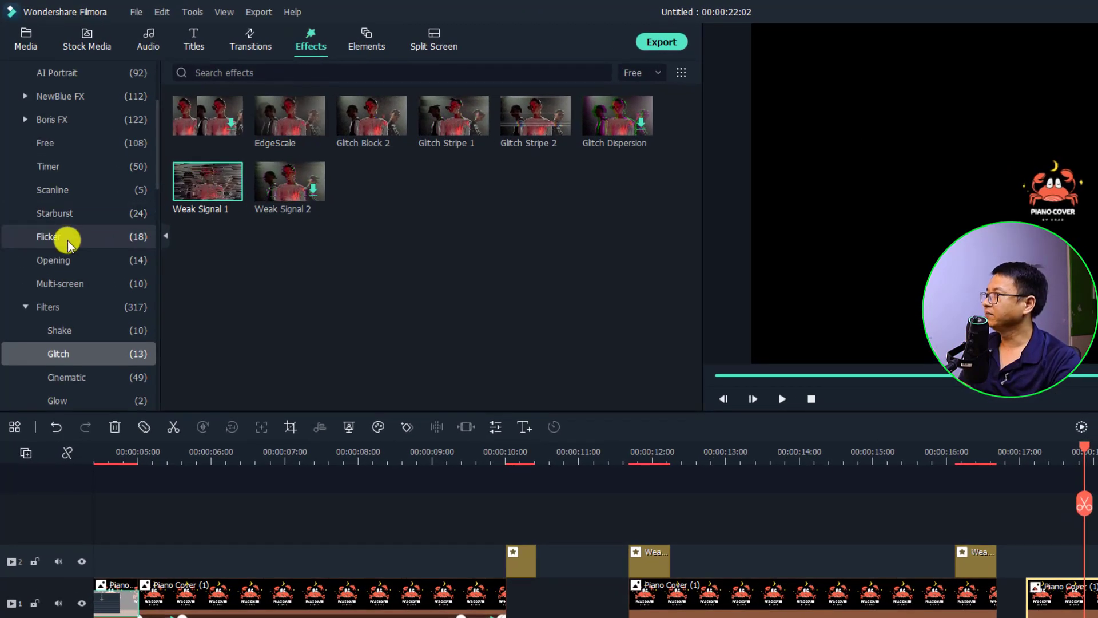
- Browse the Opening effects and select Spot Open
click(60, 261)
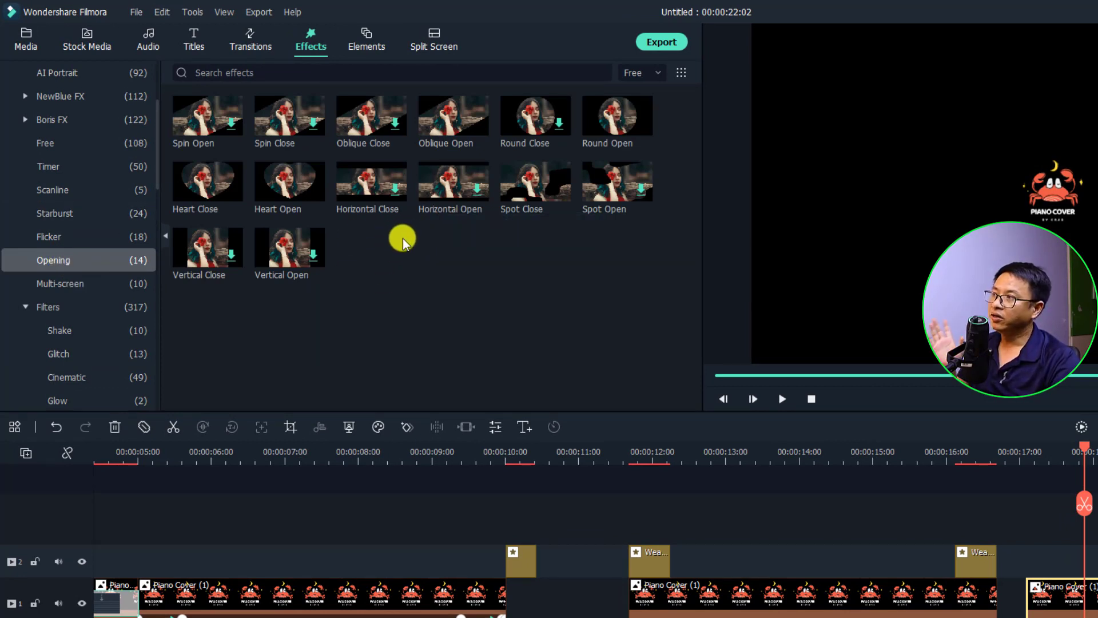
mouse_move(553, 198)
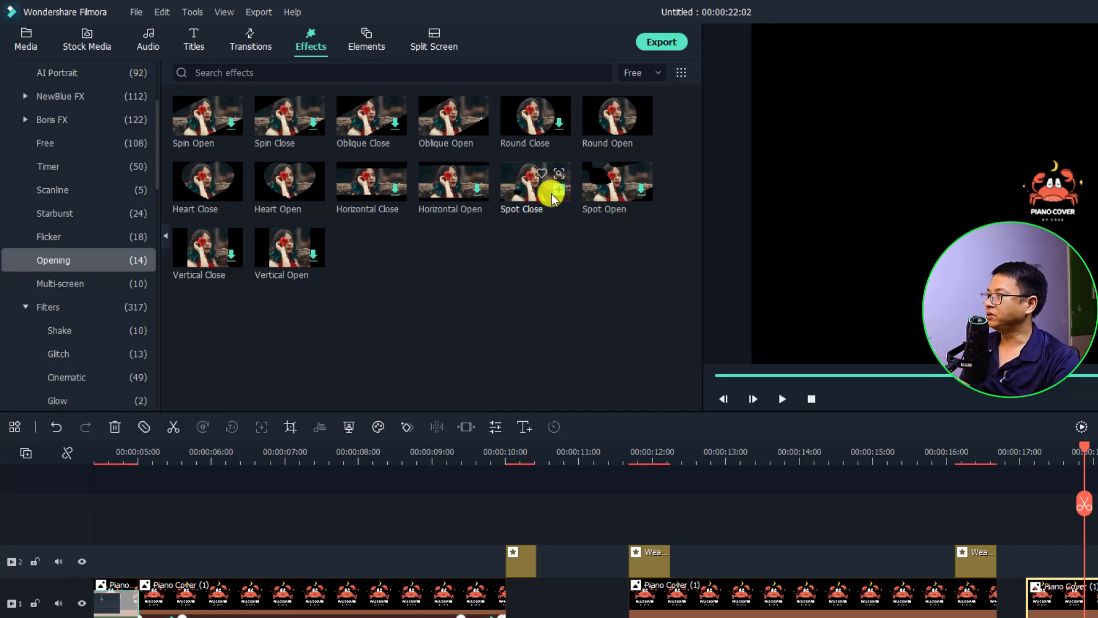
click(600, 192)
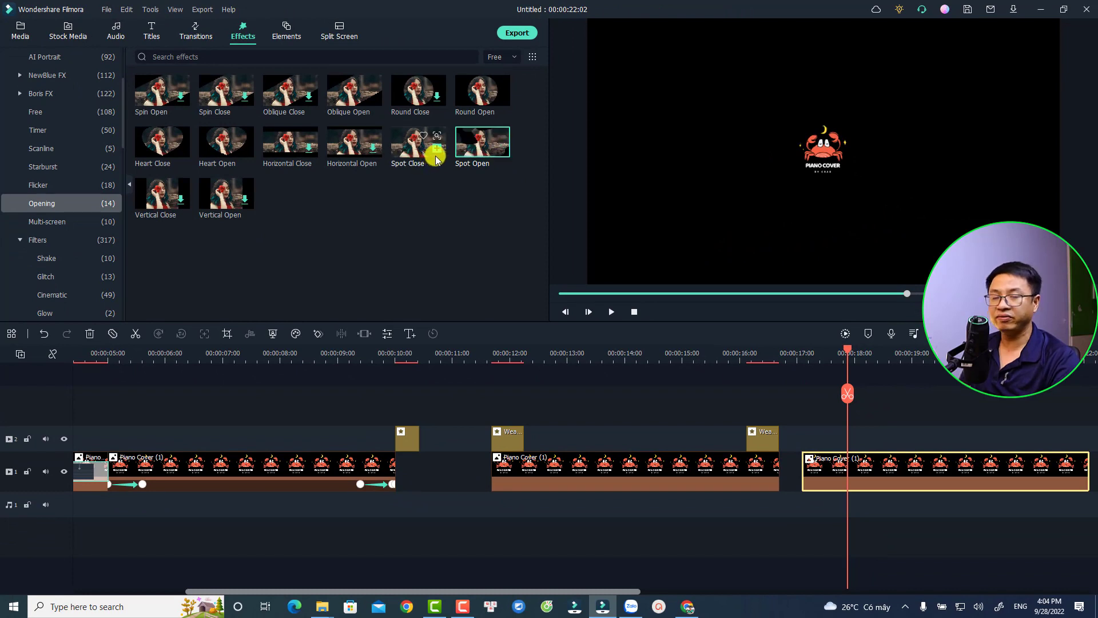
- Apply Spot Open and Spot Close to the fifth Piano Cover clip and preview the timeline
drag(466, 152, 813, 462)
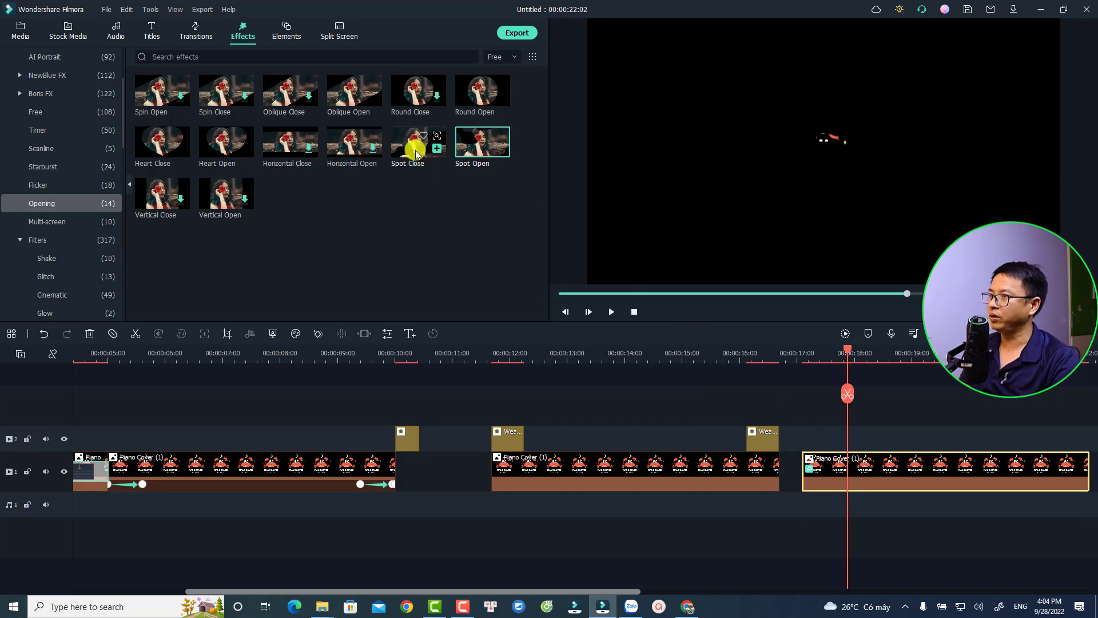
drag(416, 153, 1000, 470)
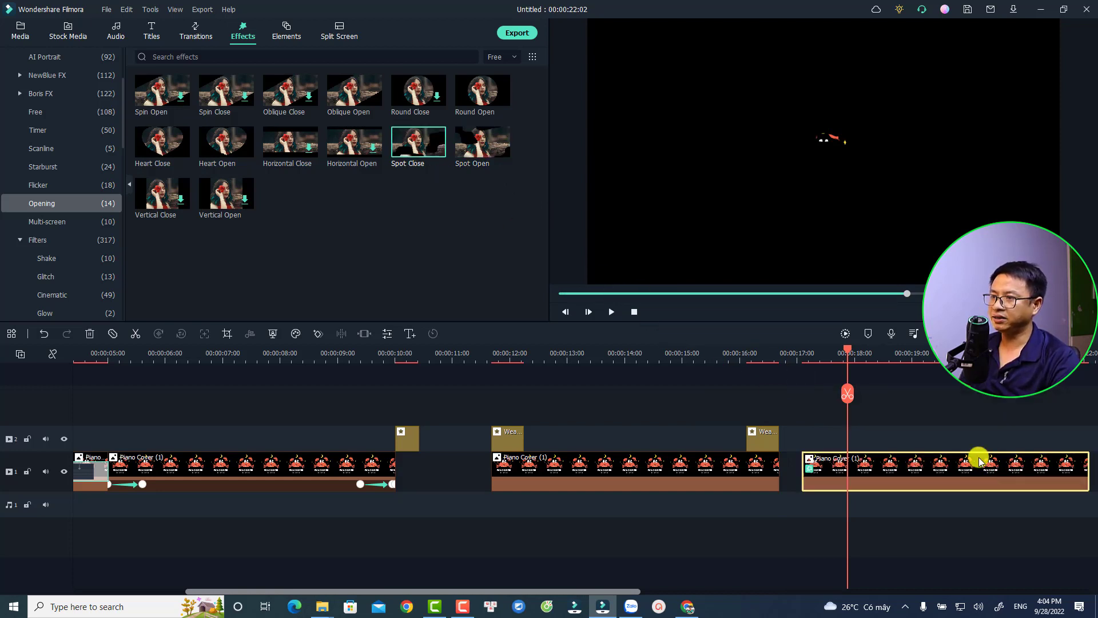
click(792, 352)
key(space)
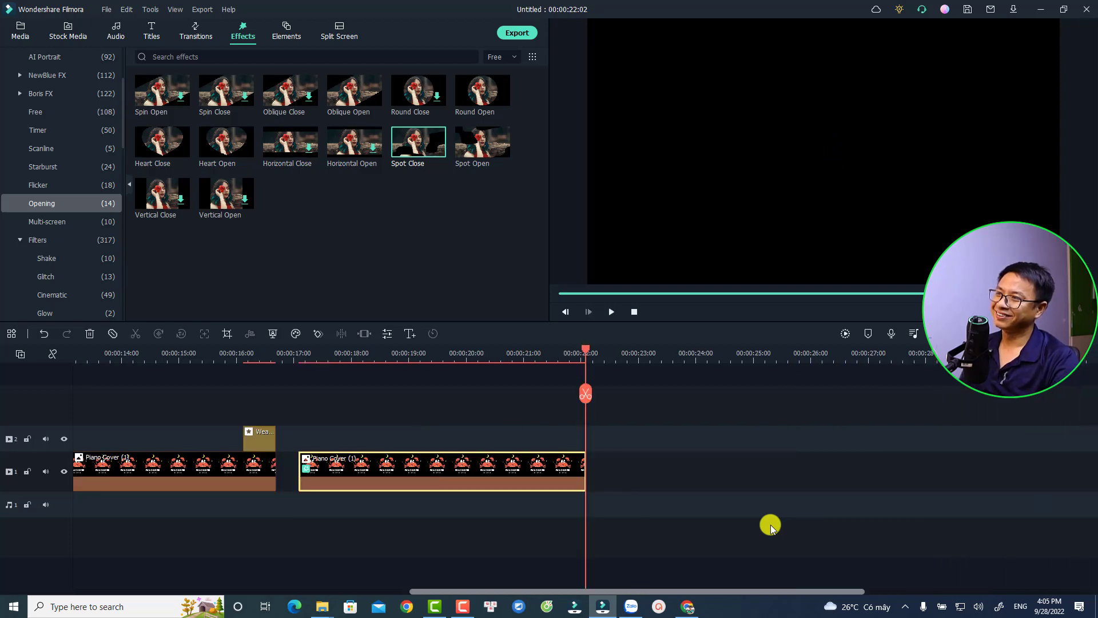
key(space)
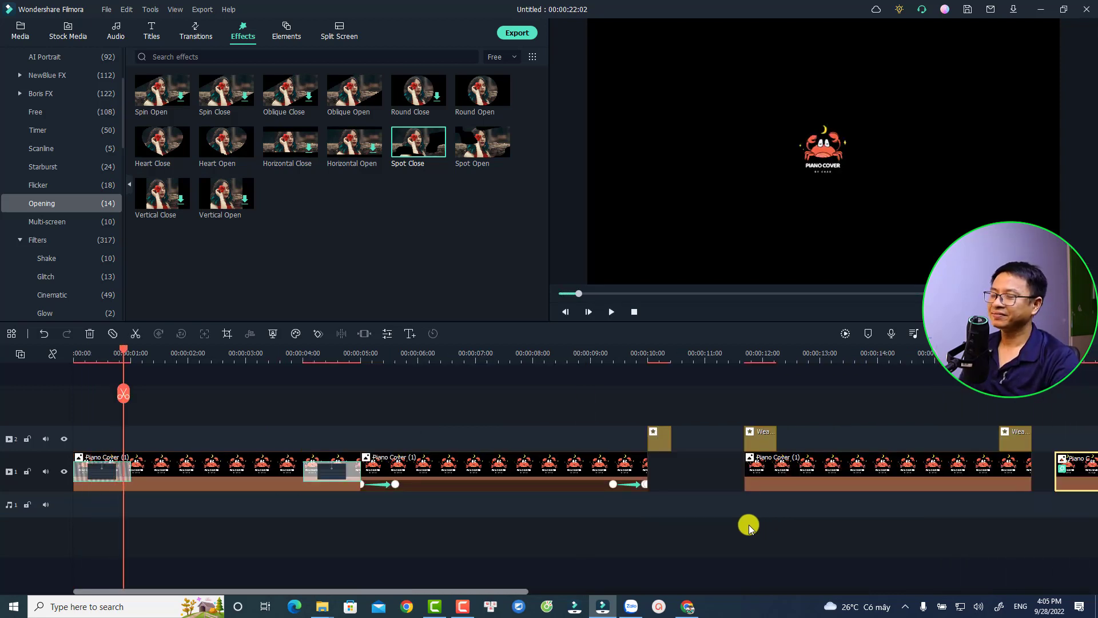